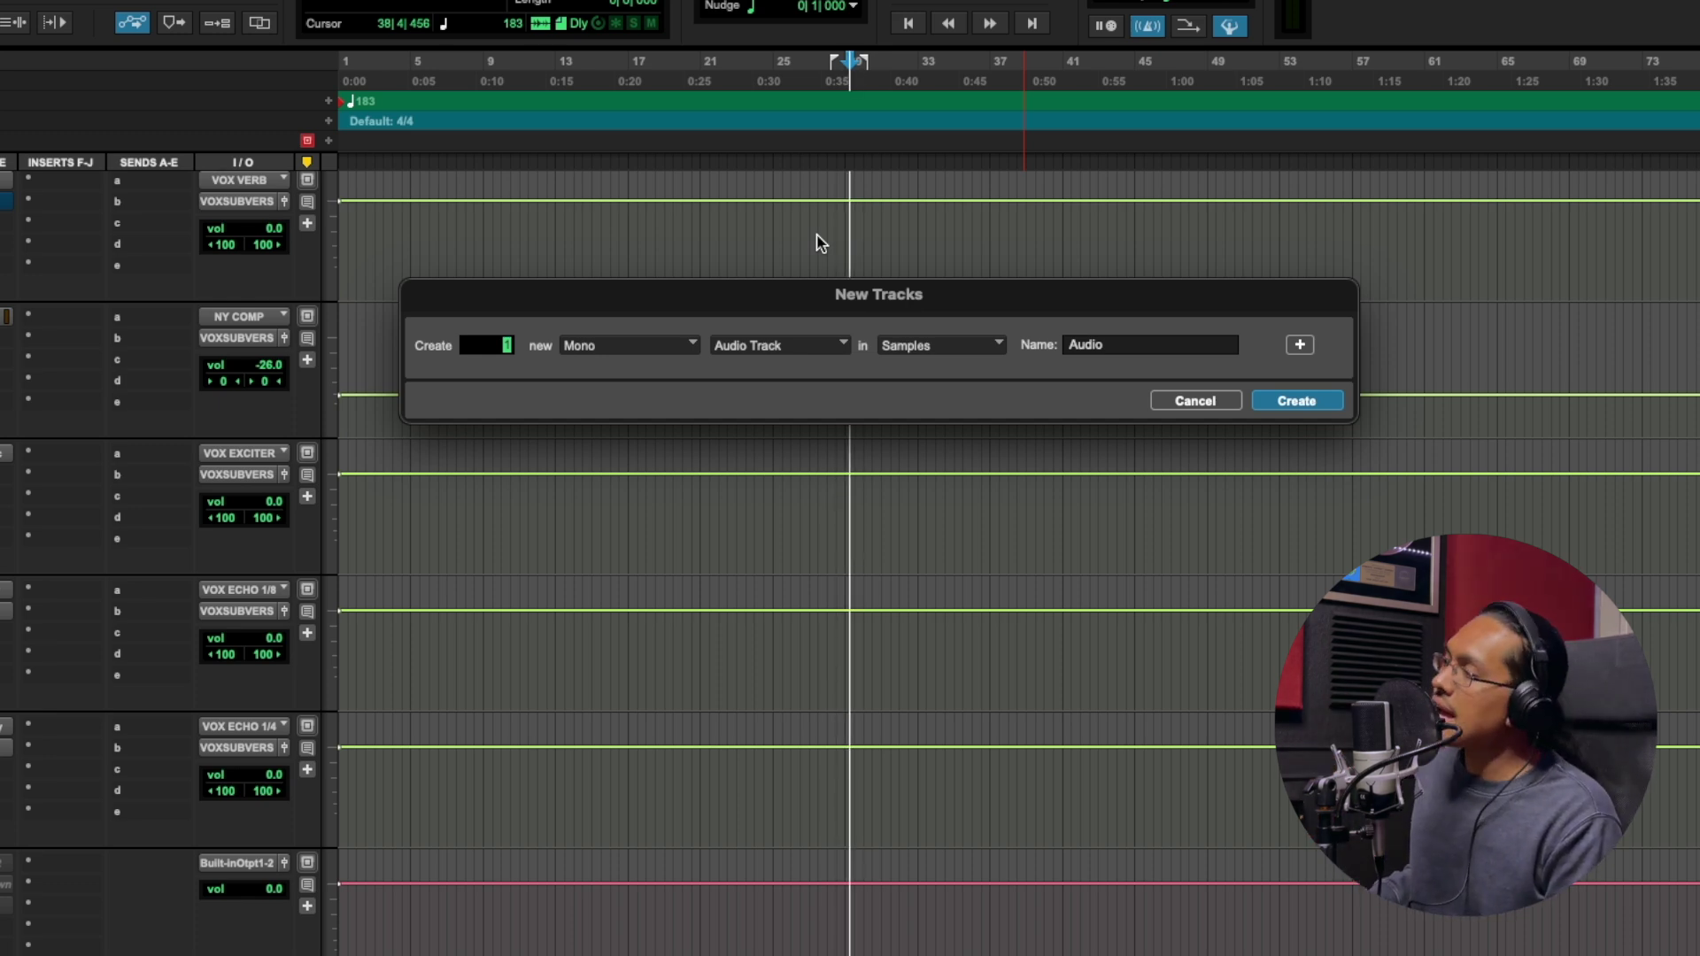
Browse the channel formats for the new track, including Quad and 5.1, and settle on Stereo.
key(super+Left)
key(super+Right)
key(super+Left)
key(super+Right)
key(super+Left)
key(super+Right)
key(super+Right)
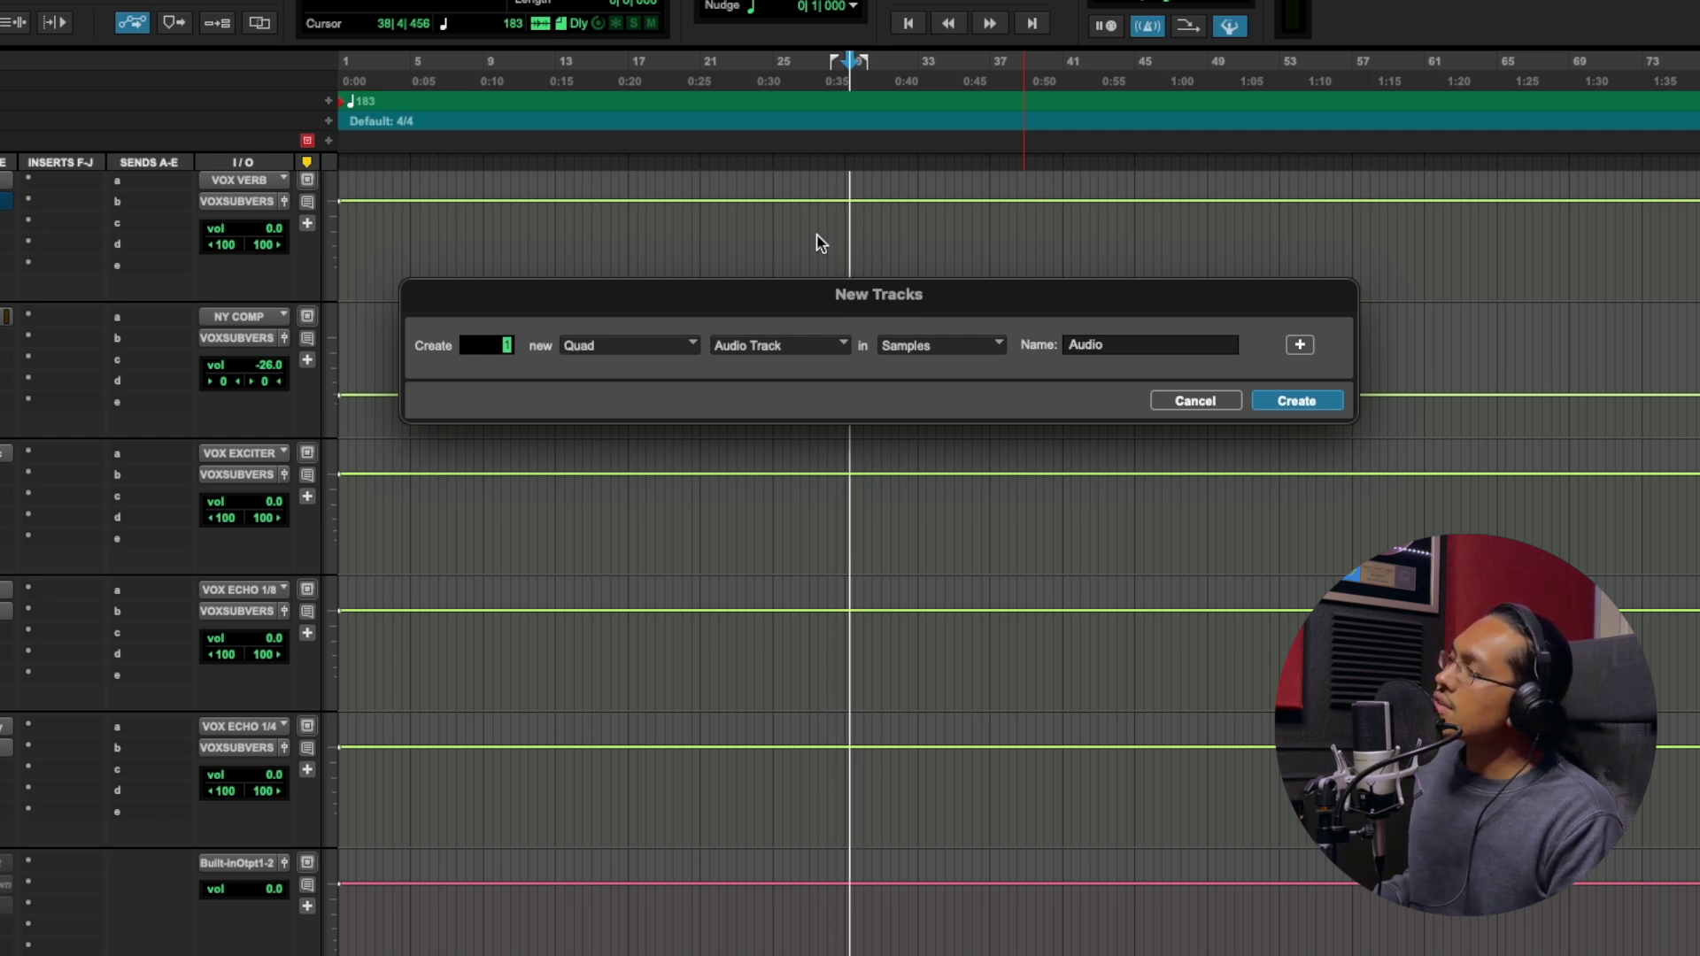
key(super+Right)
key(super+Right)
key(super+Right)
key(super+Right)
key(super+Right)
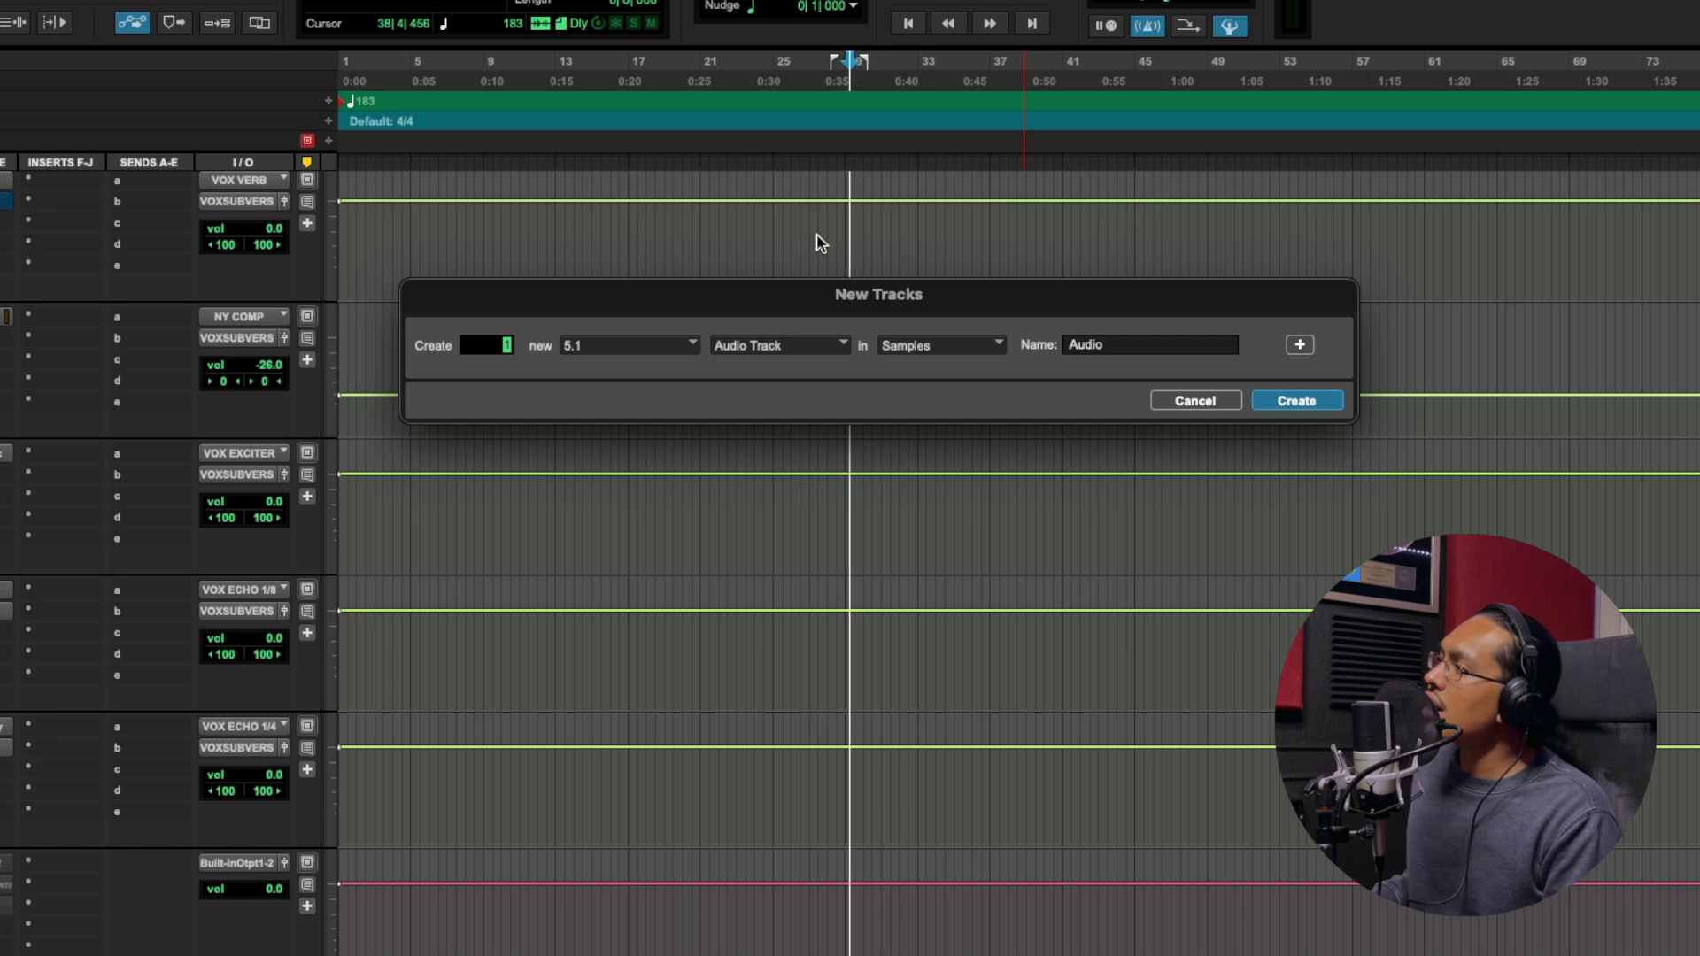
key(super+Right)
key(super+Right)
key(super+Right)
key(super+Right)
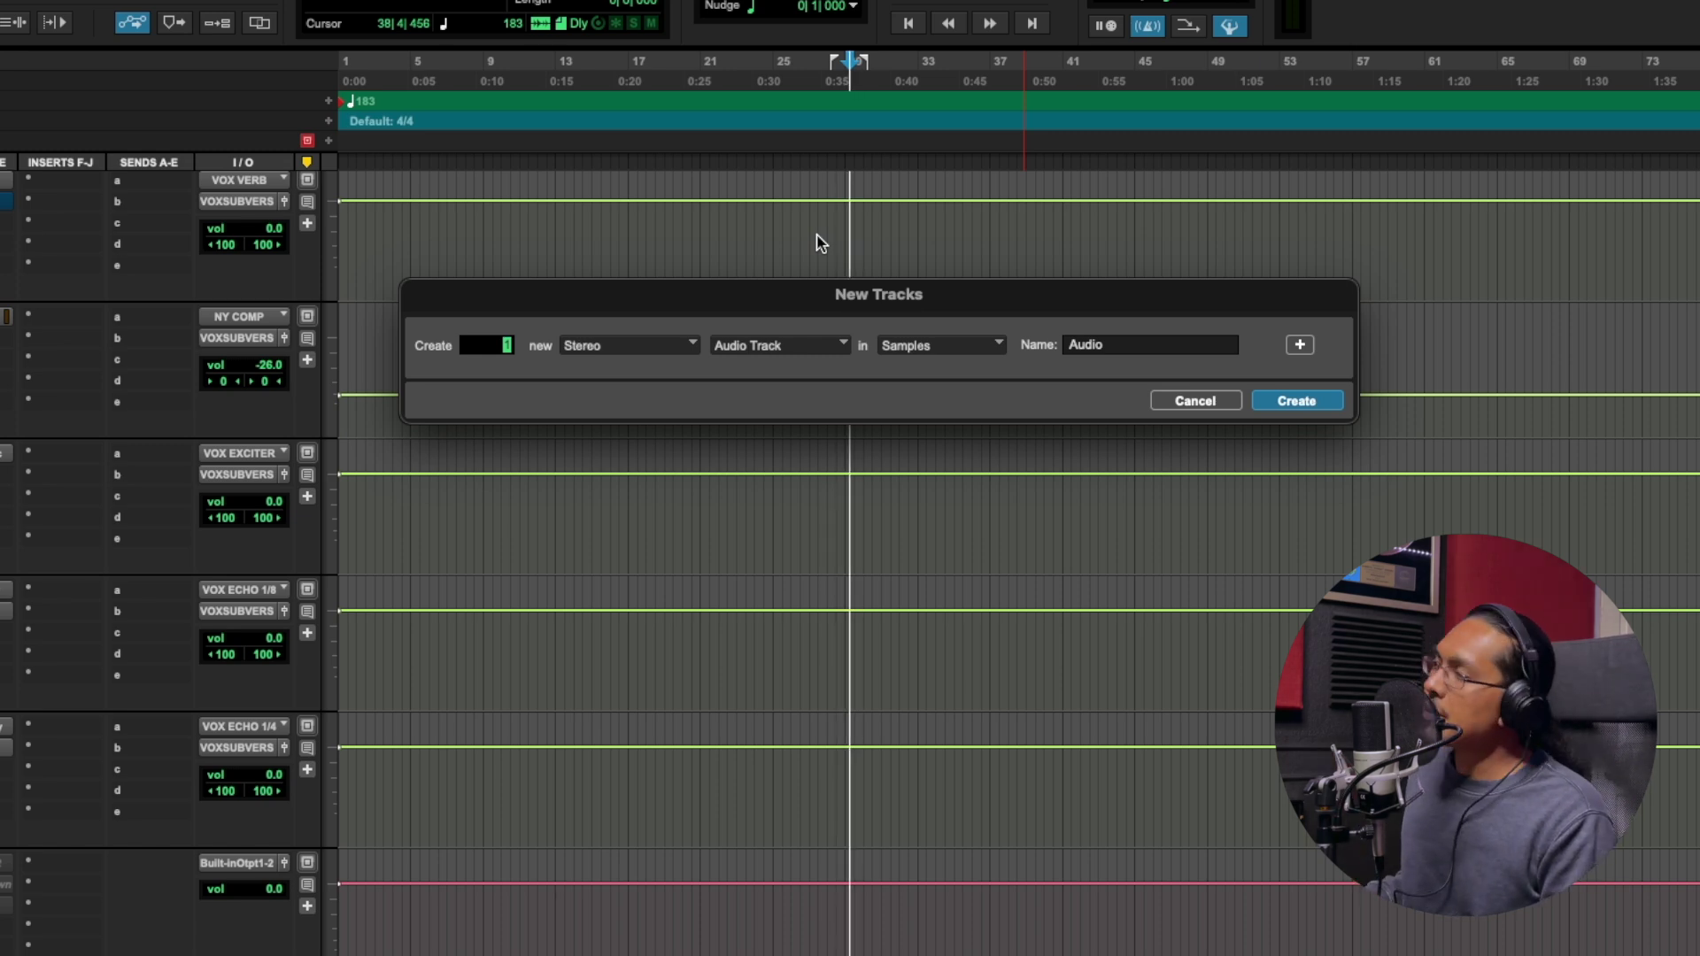
Cycle through the track types, including Master Fader, MIDI Track, the presets and Basic Folder, and return to Audio Track.
key(super+Down)
key(super+Down)
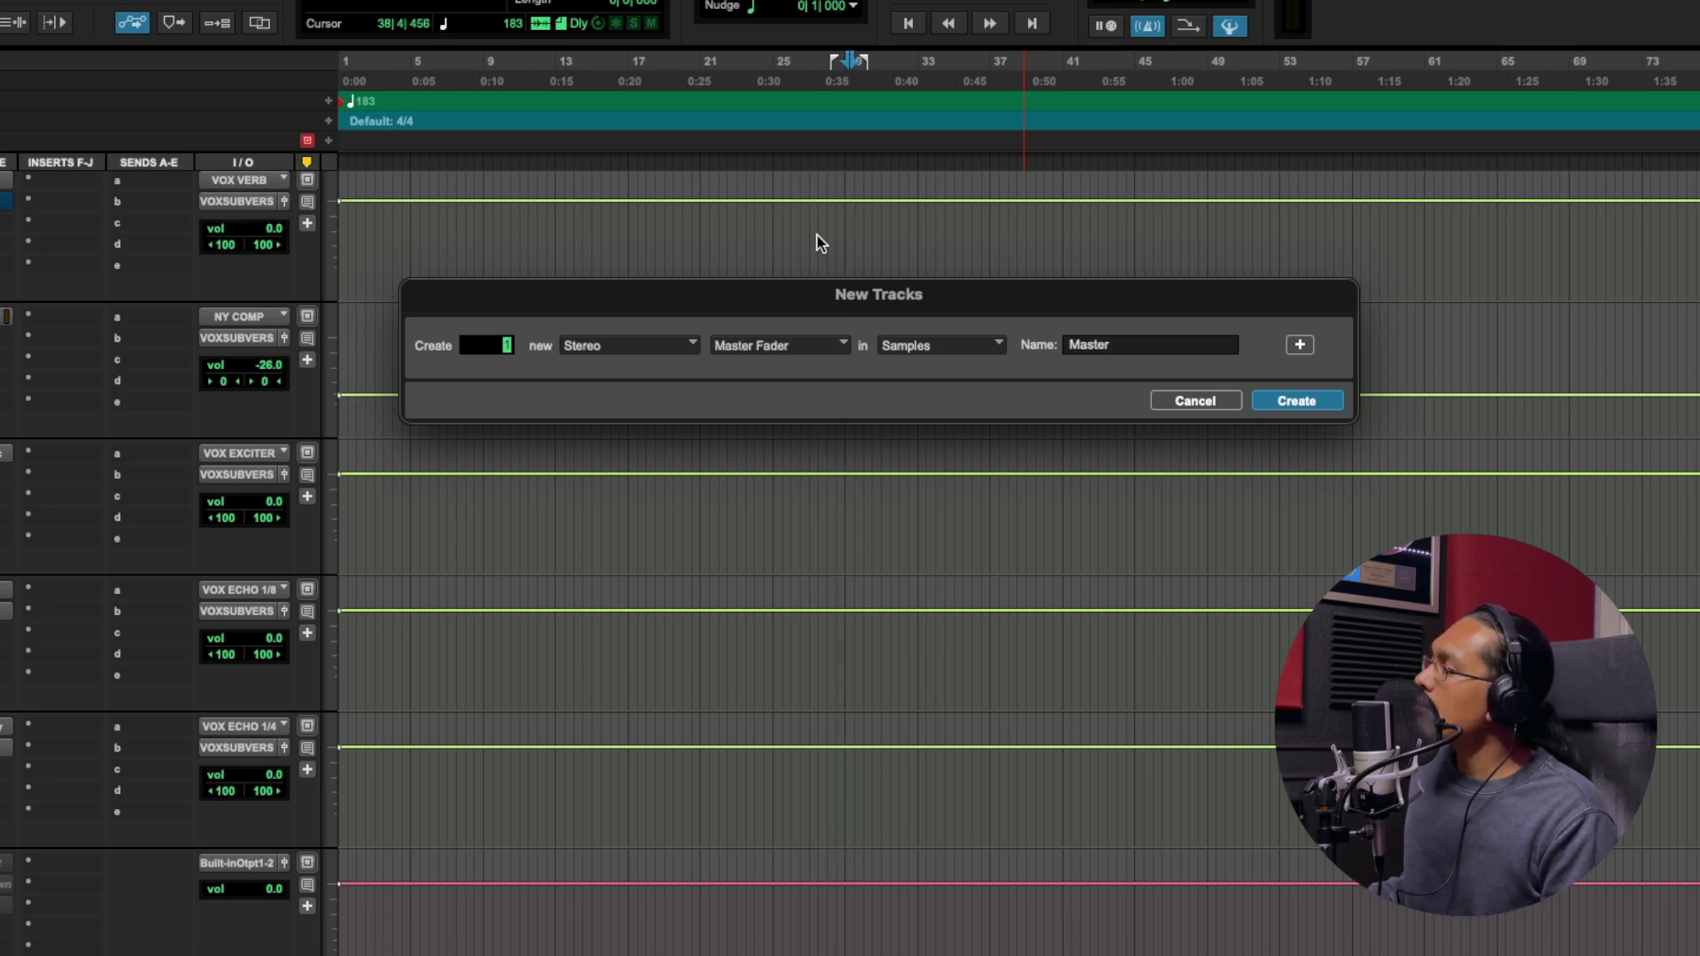
key(super+Down)
key(super+Down)
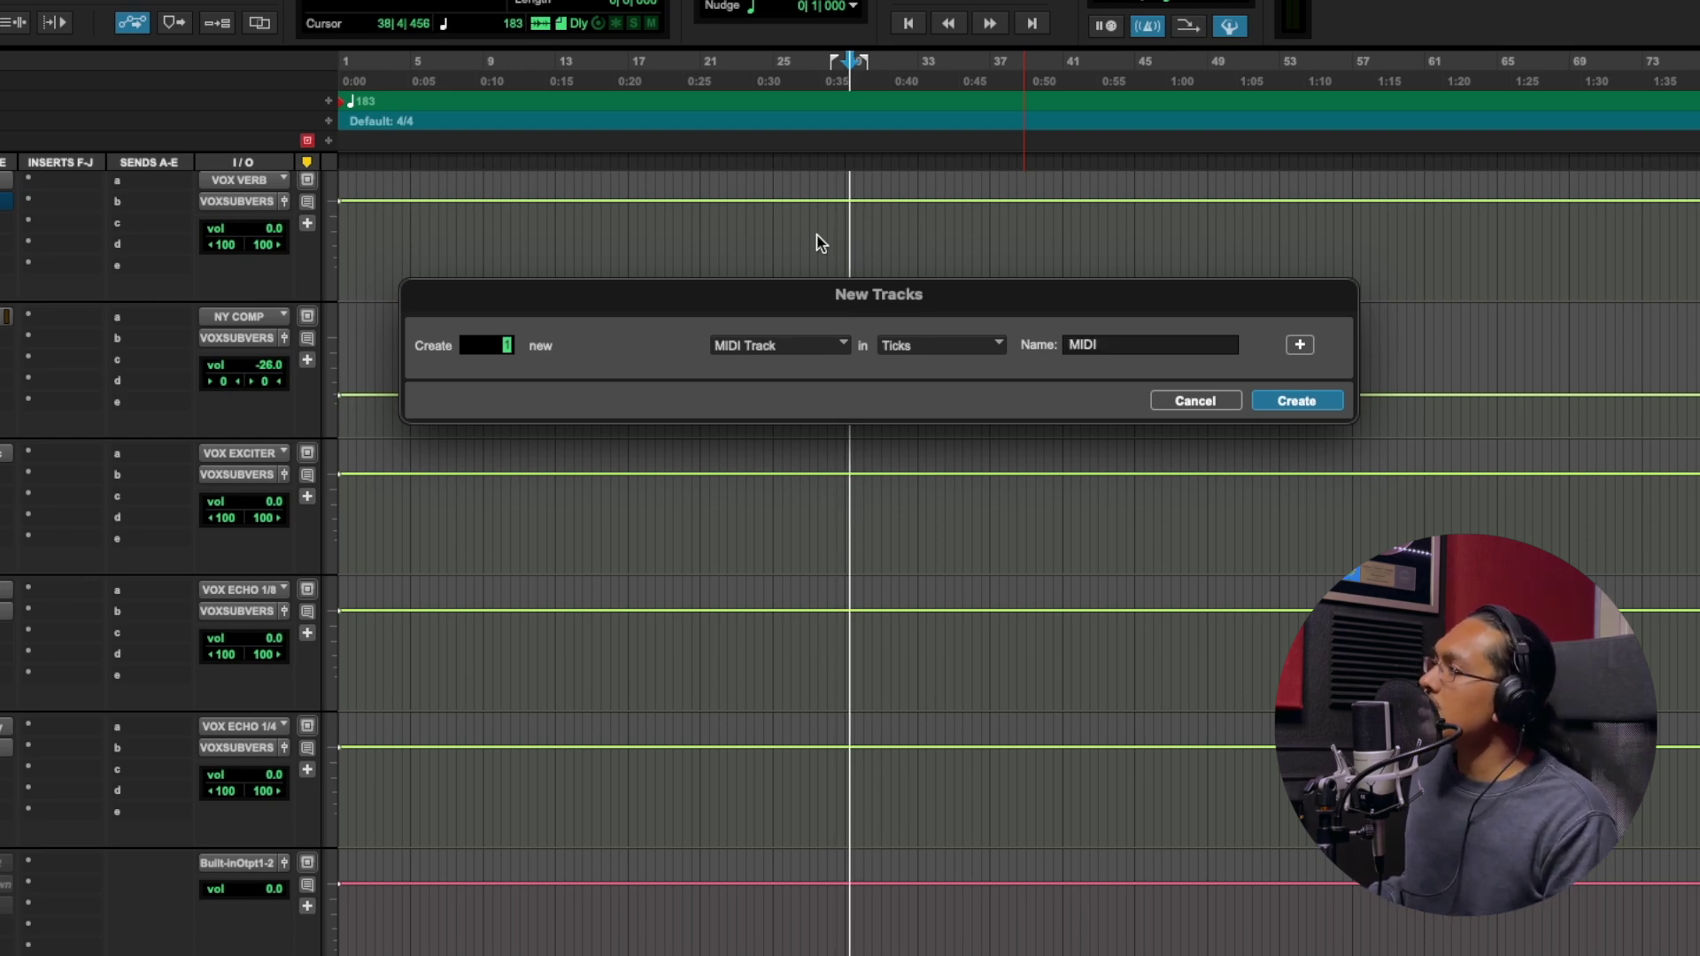
key(super+Down)
key(super+Down)
key(super+Down)
key(super+Down)
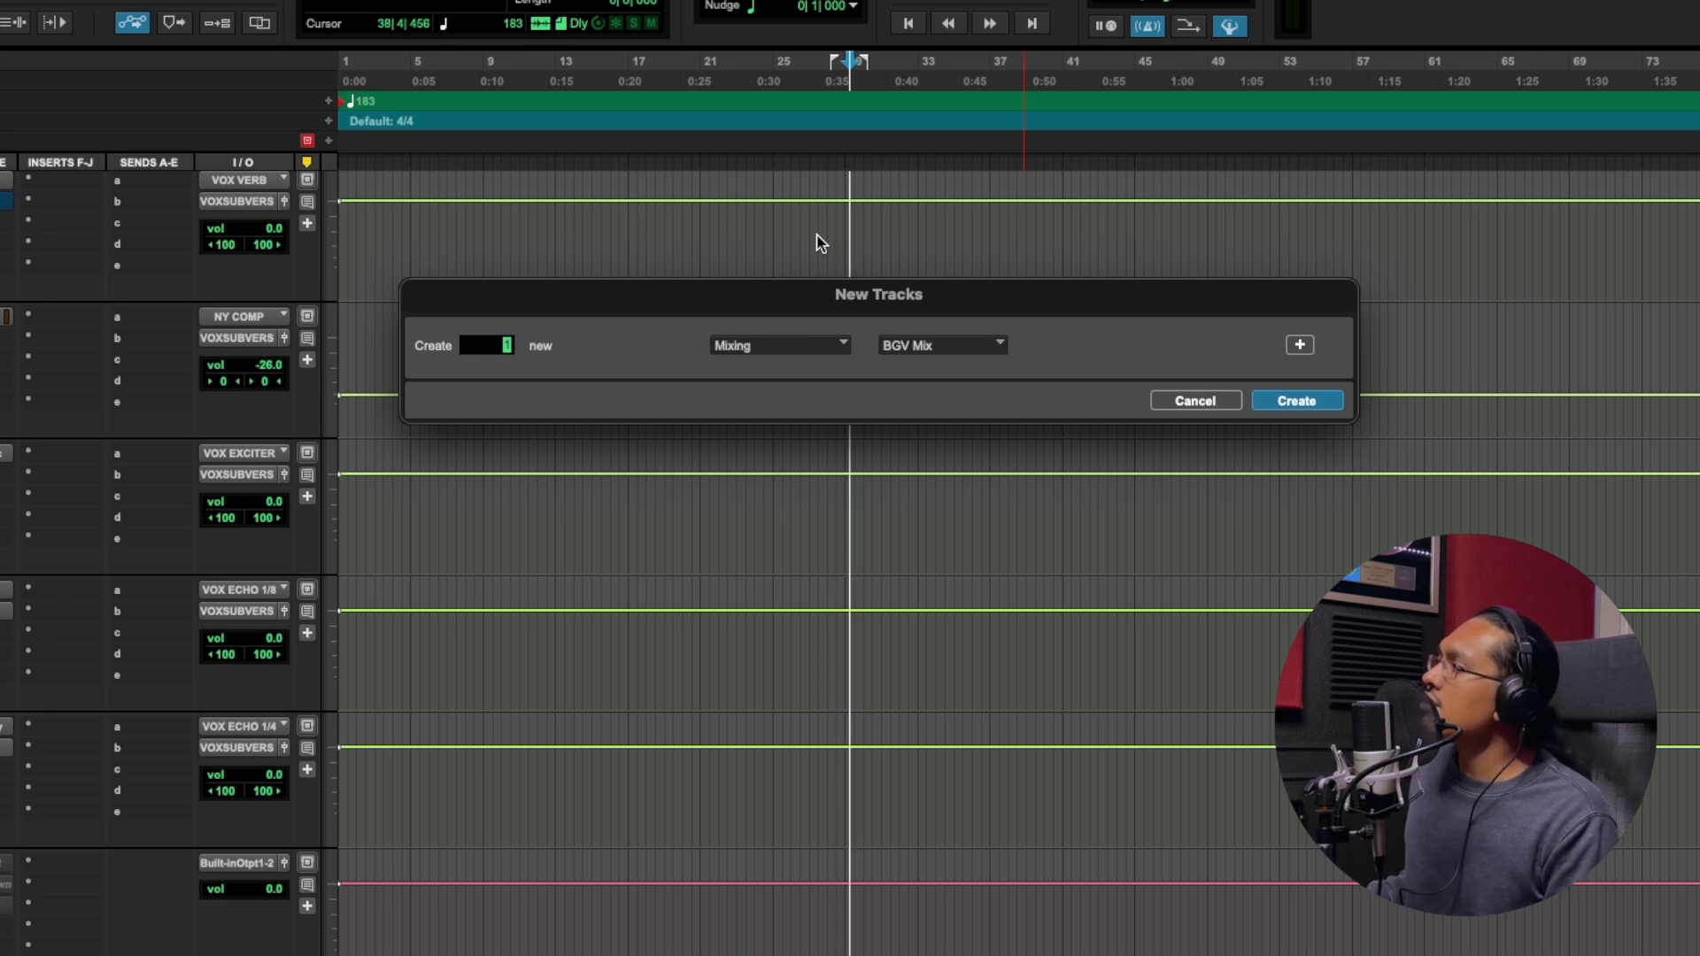
key(super+Up)
key(super+Up)
key(super+Up)
key(super+Up)
key(super+Up)
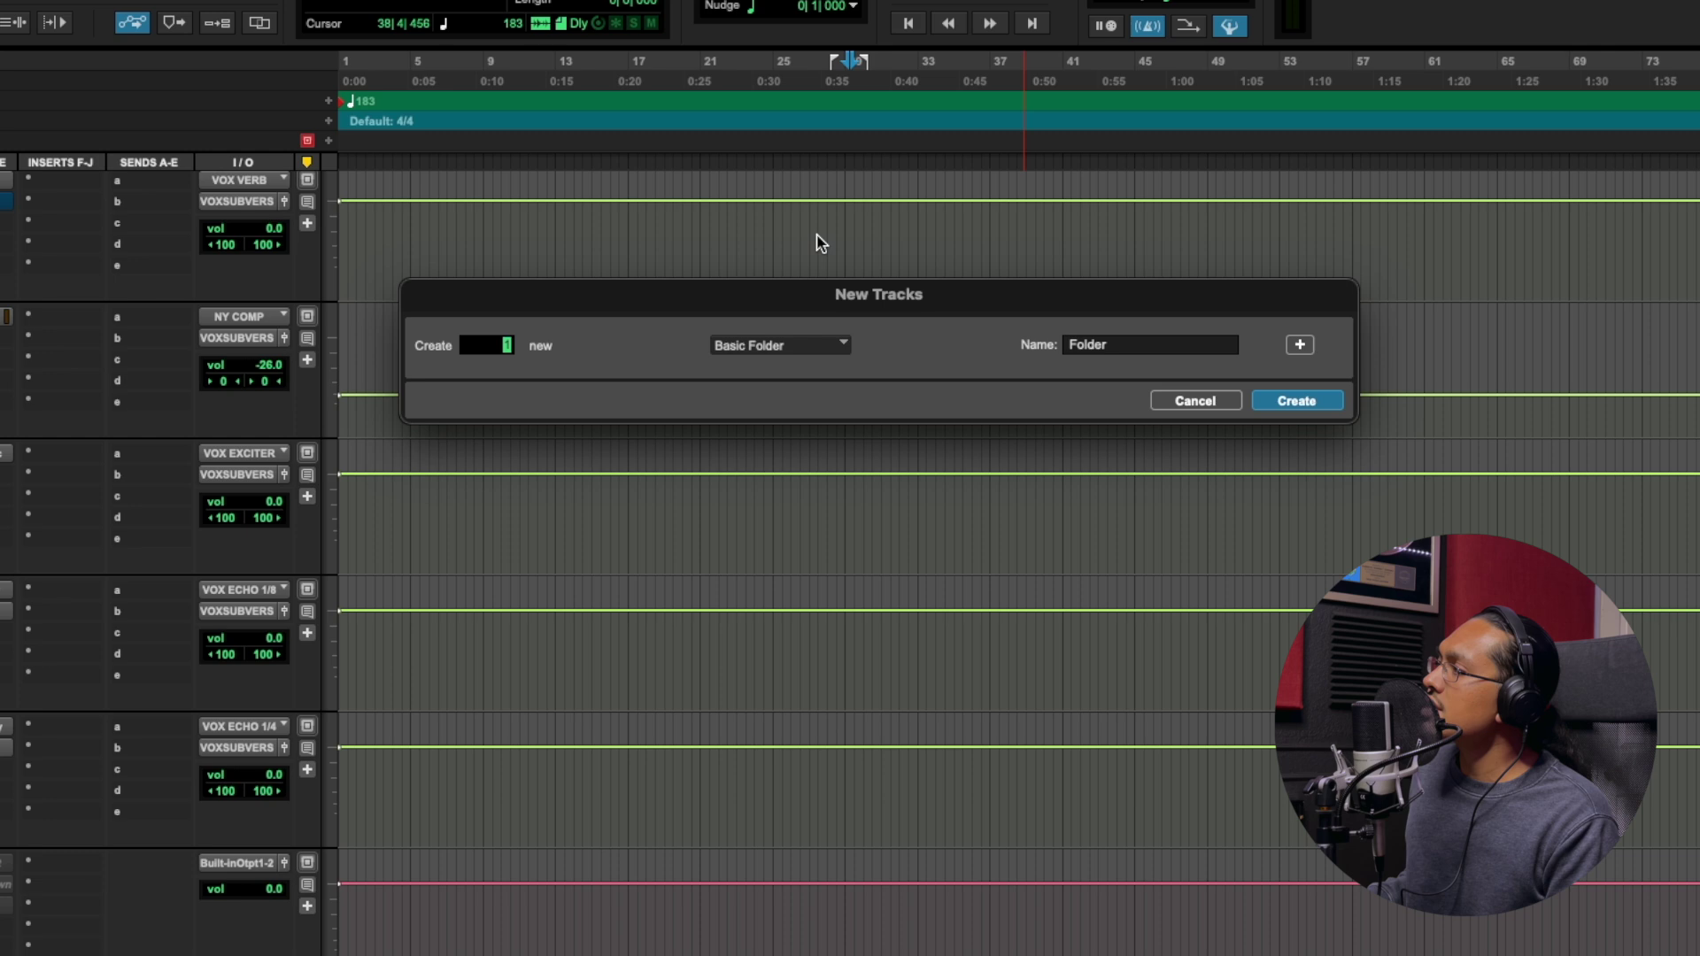
key(super+Up)
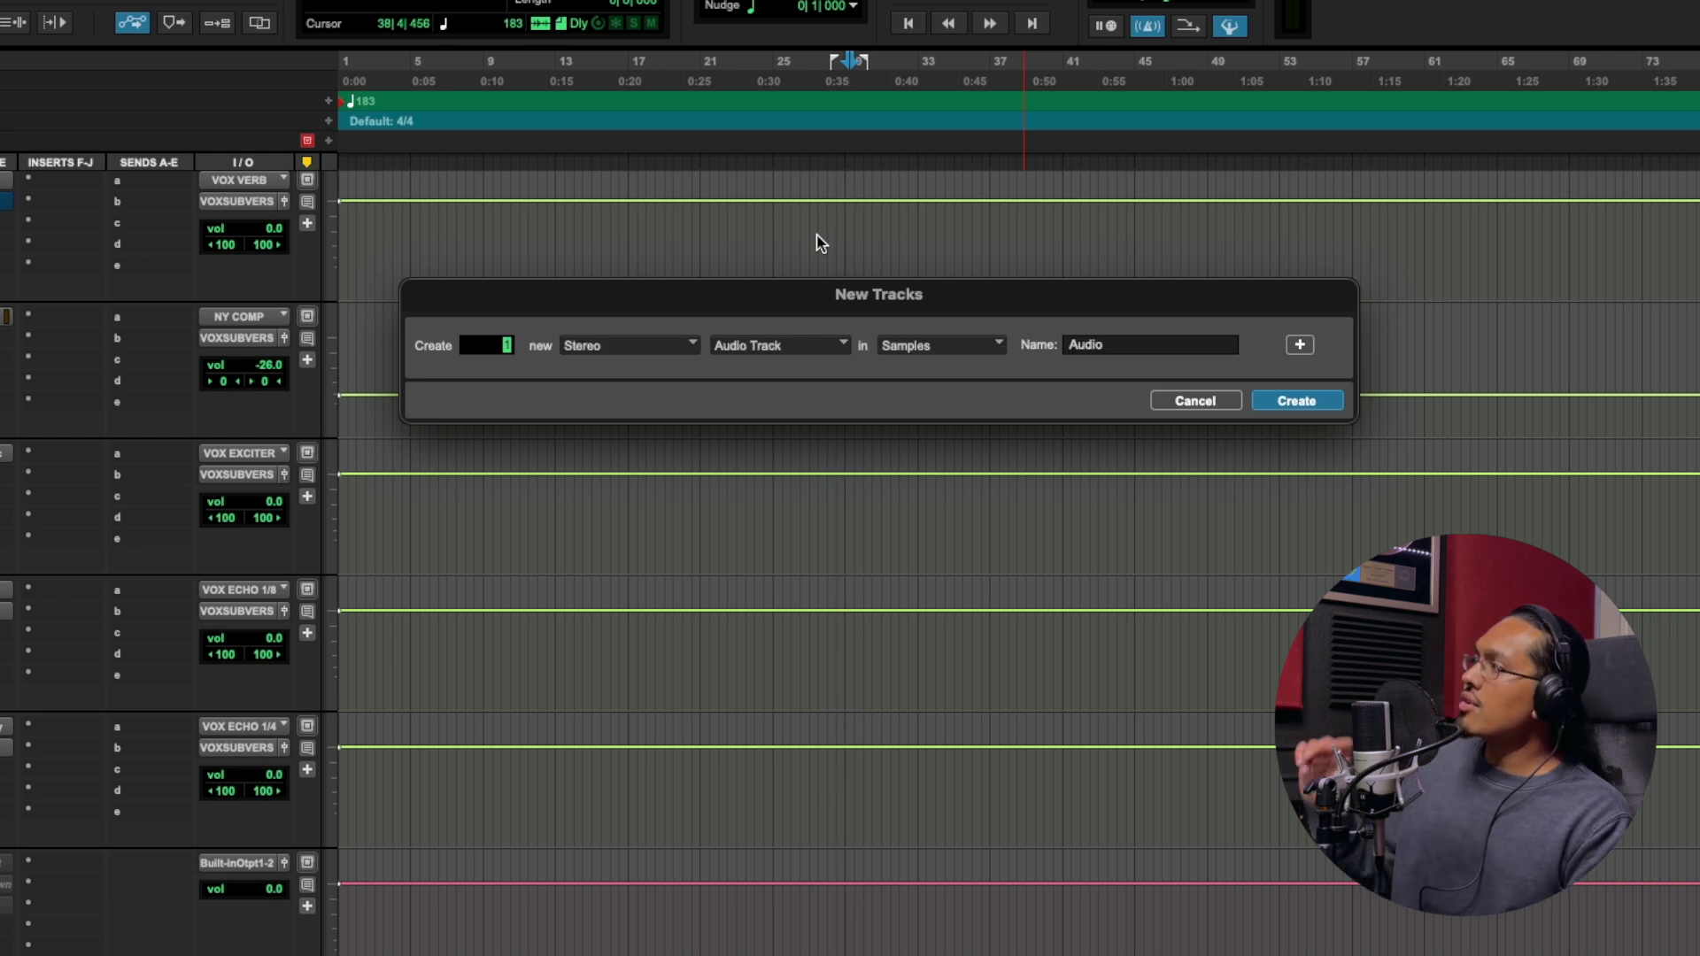
Keep the new track's timebase in Samples and add three more rows to the new-tracks setup.
click(919, 353)
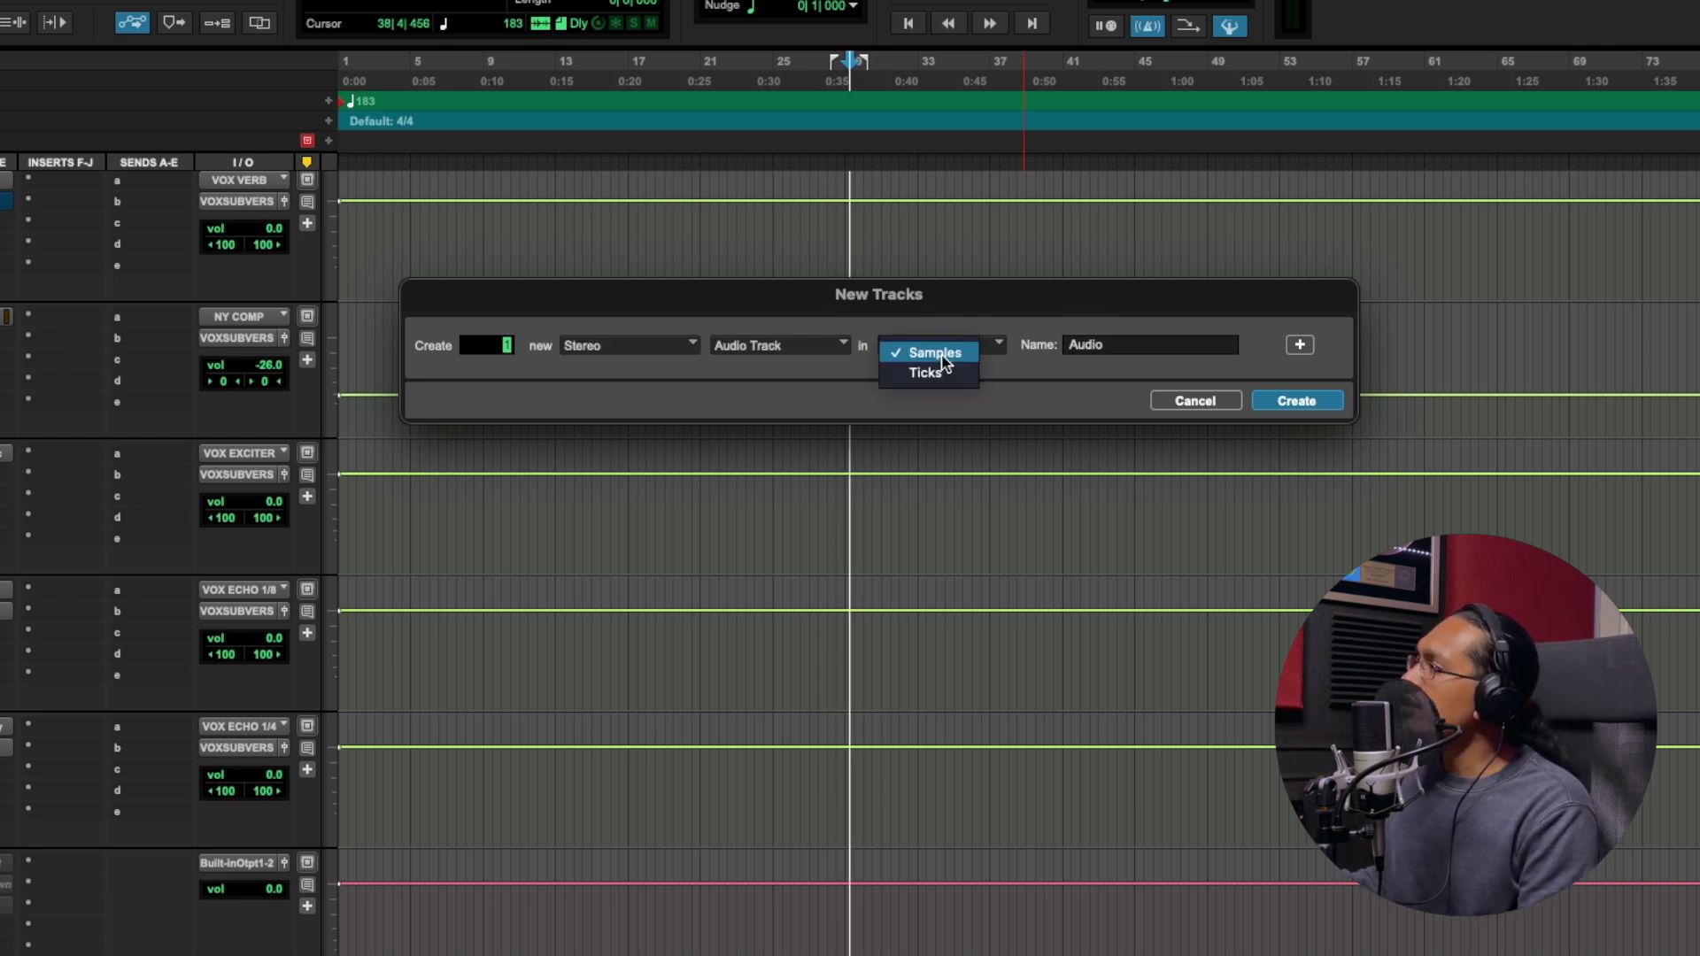
click(936, 354)
double_click(1125, 343)
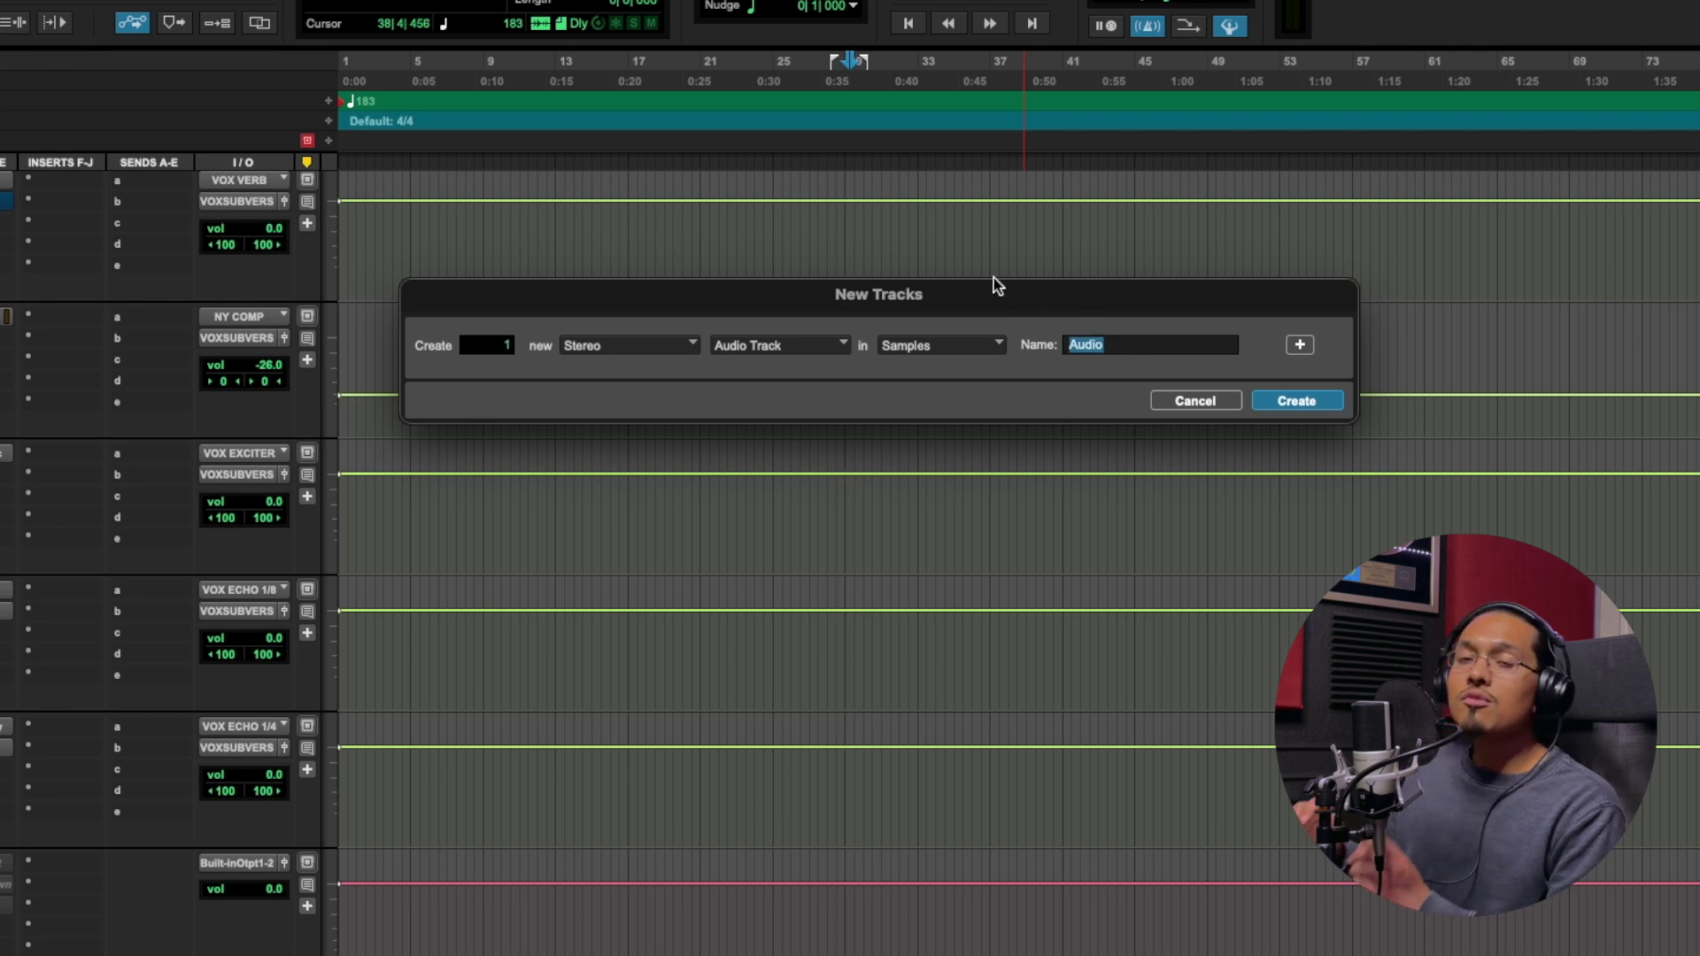
click(1301, 344)
click(1300, 382)
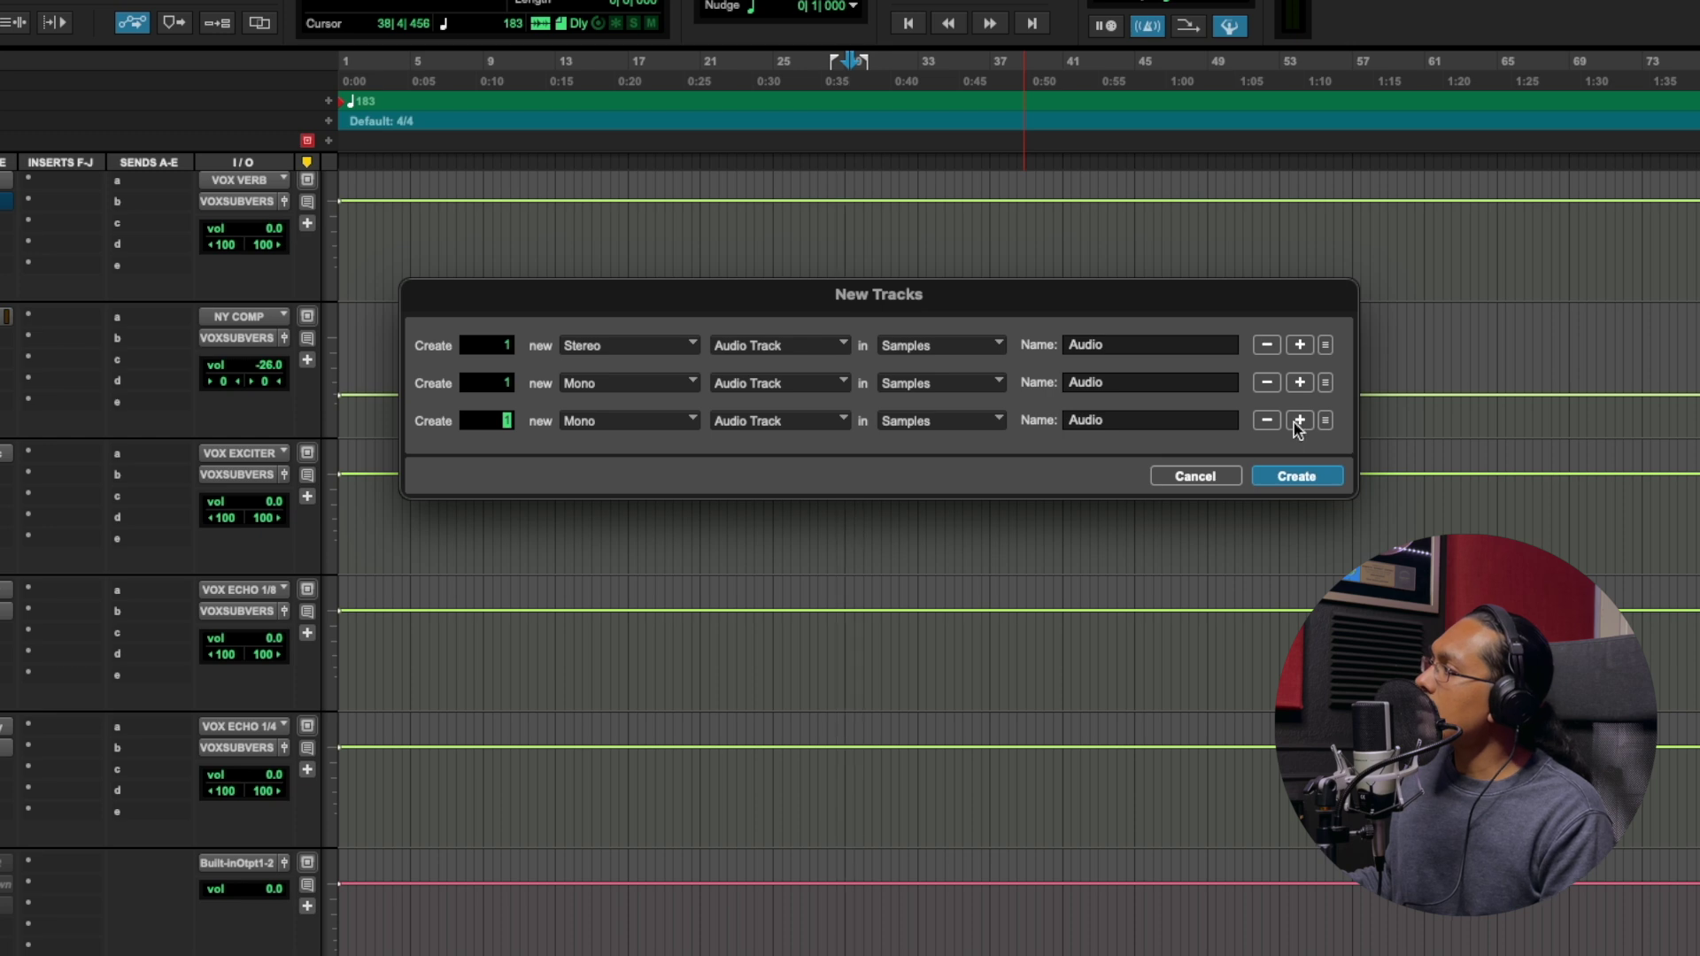
click(1301, 419)
Set the second row's channel format to Stereo and make both the first and second rows Aux Input tracks.
click(636, 383)
click(625, 404)
click(634, 425)
click(634, 429)
click(770, 382)
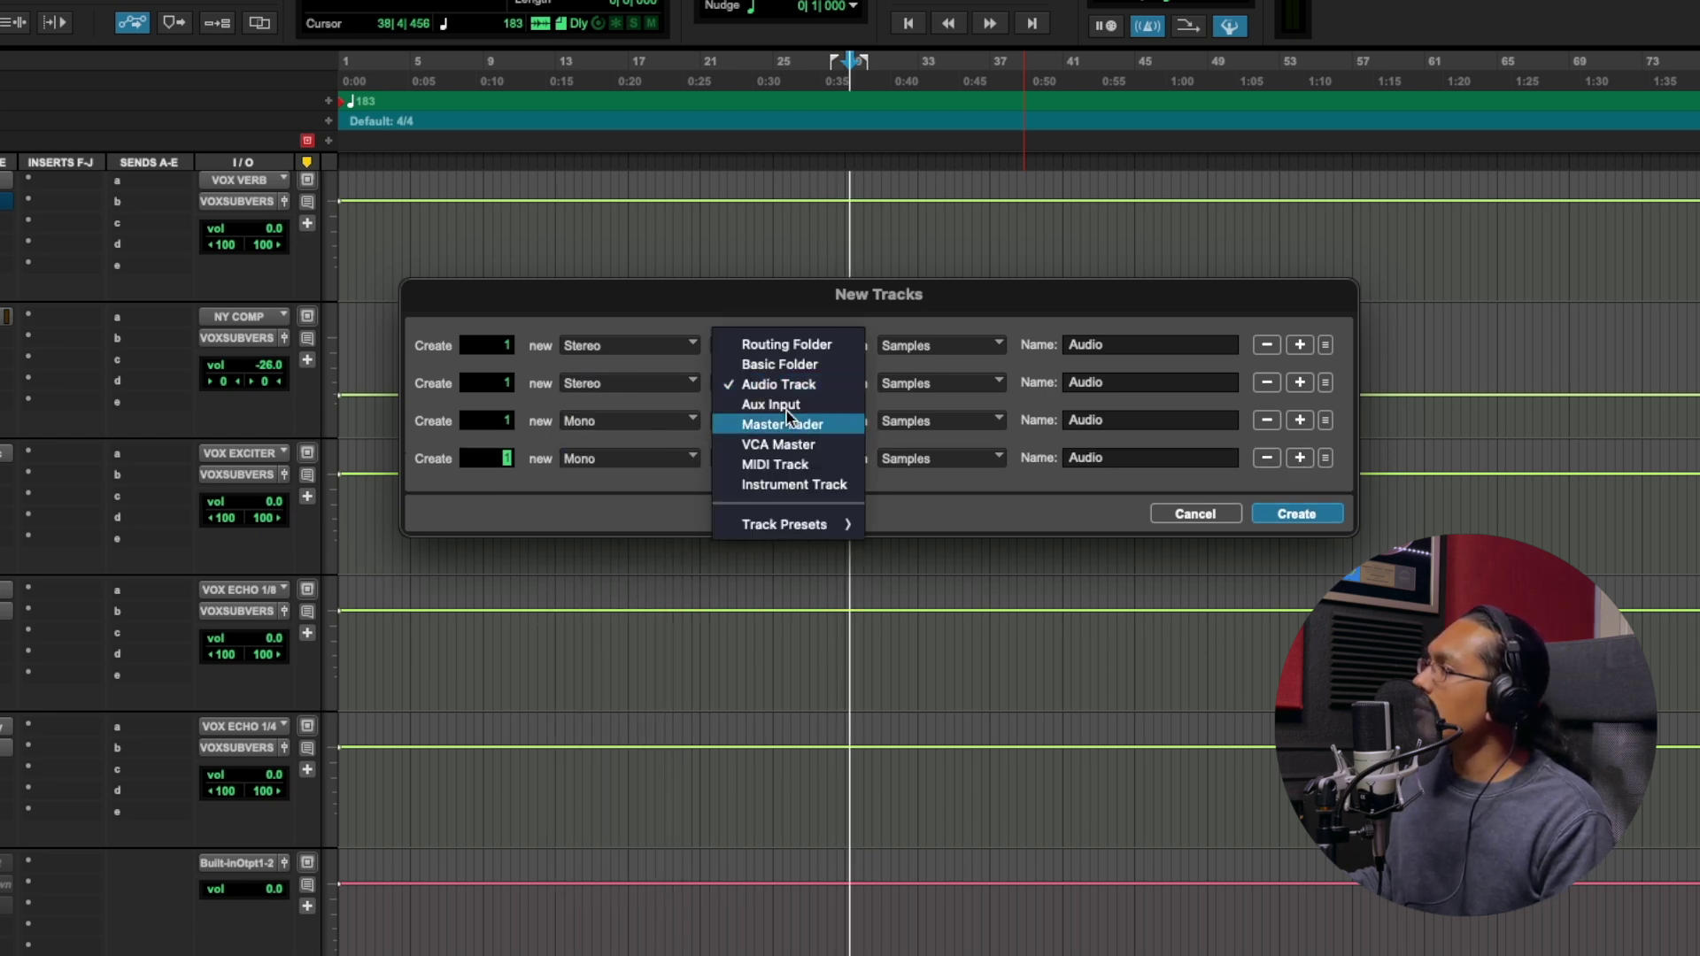
click(775, 403)
click(784, 345)
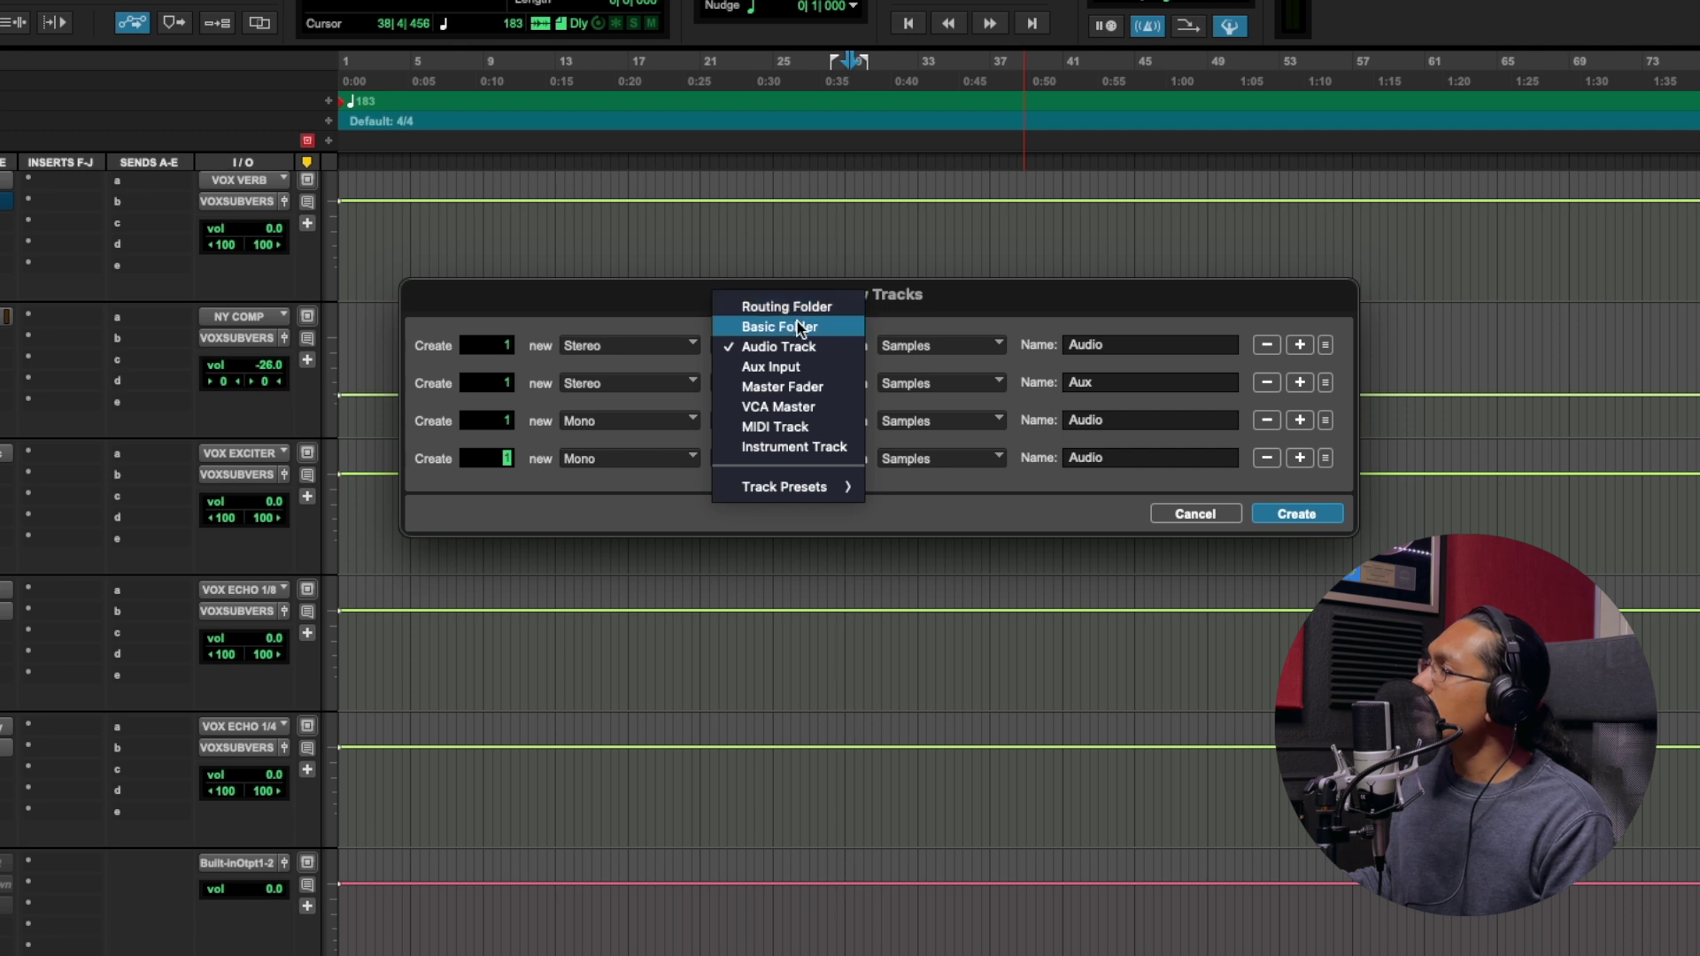
click(809, 371)
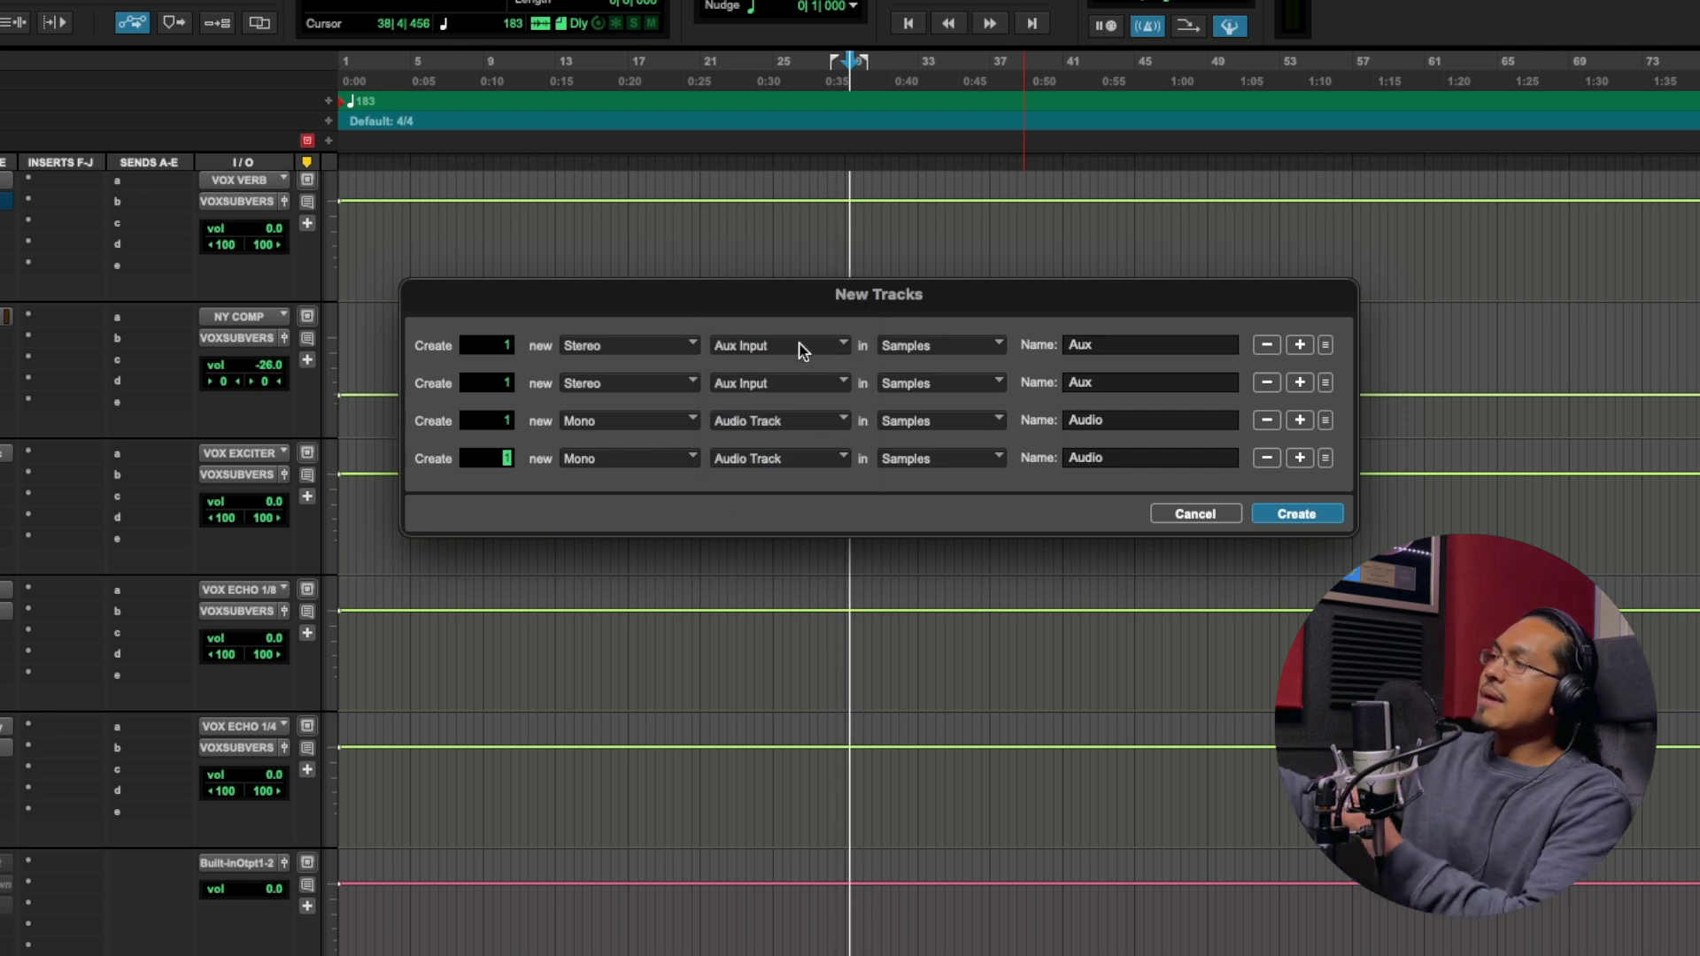
Set the first row to 8 tracks named "Bussin times forever" and create all the listed tracks.
click(474, 347)
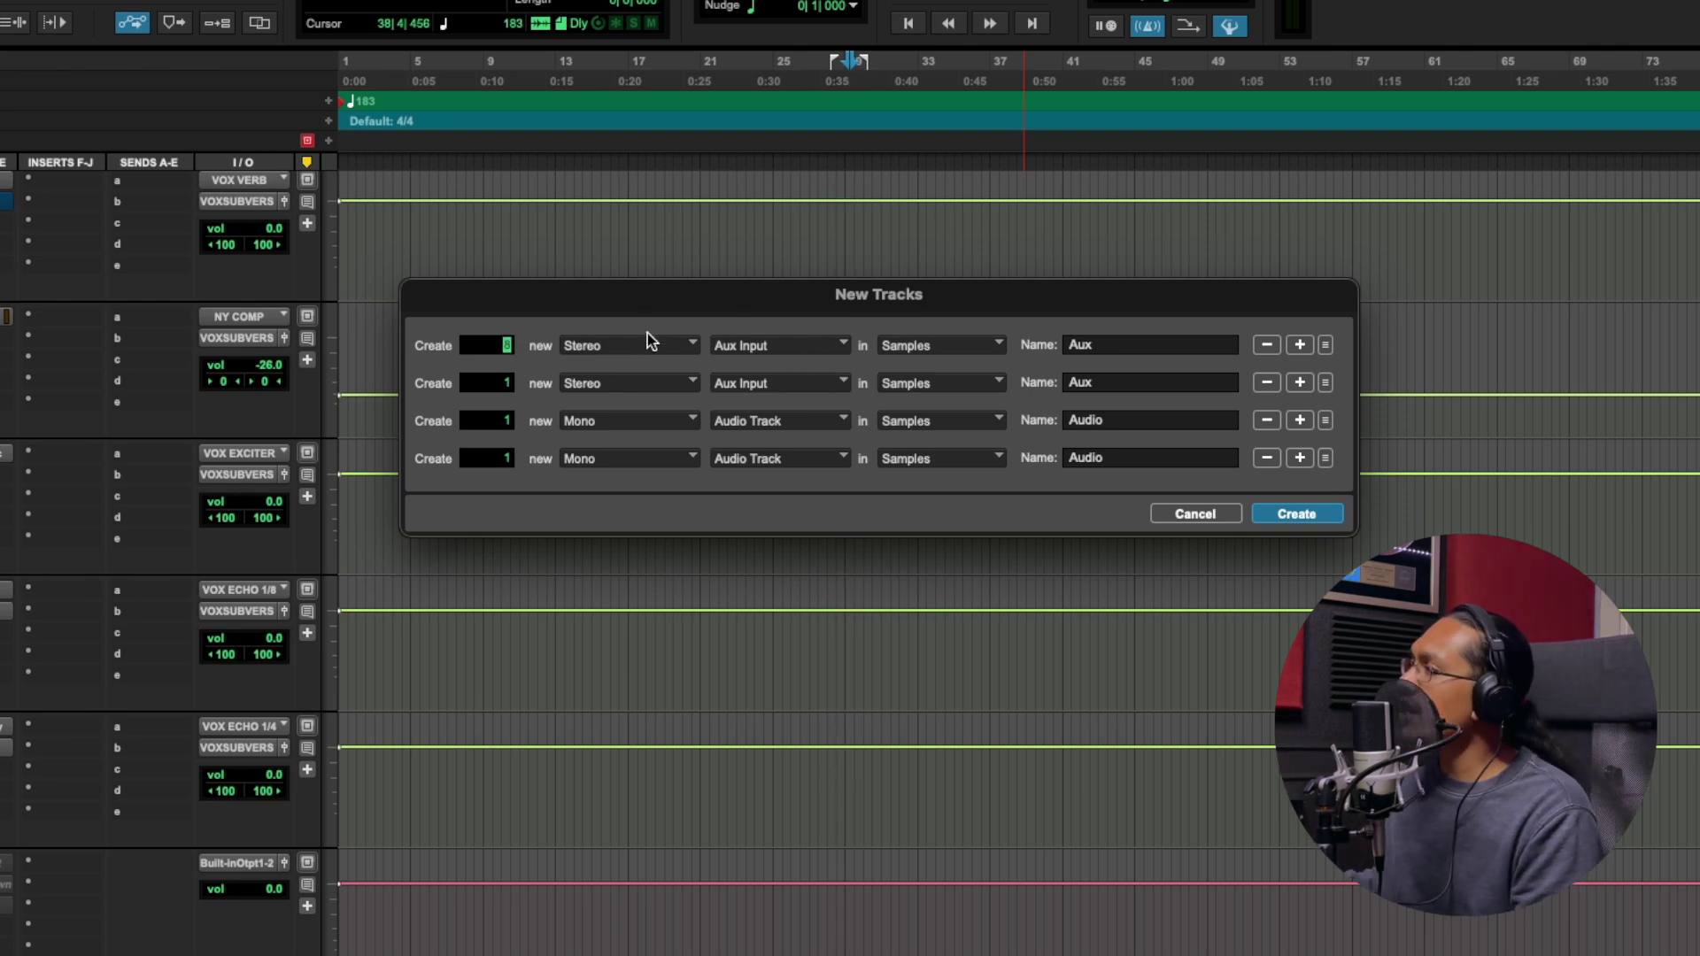
key(Tab)
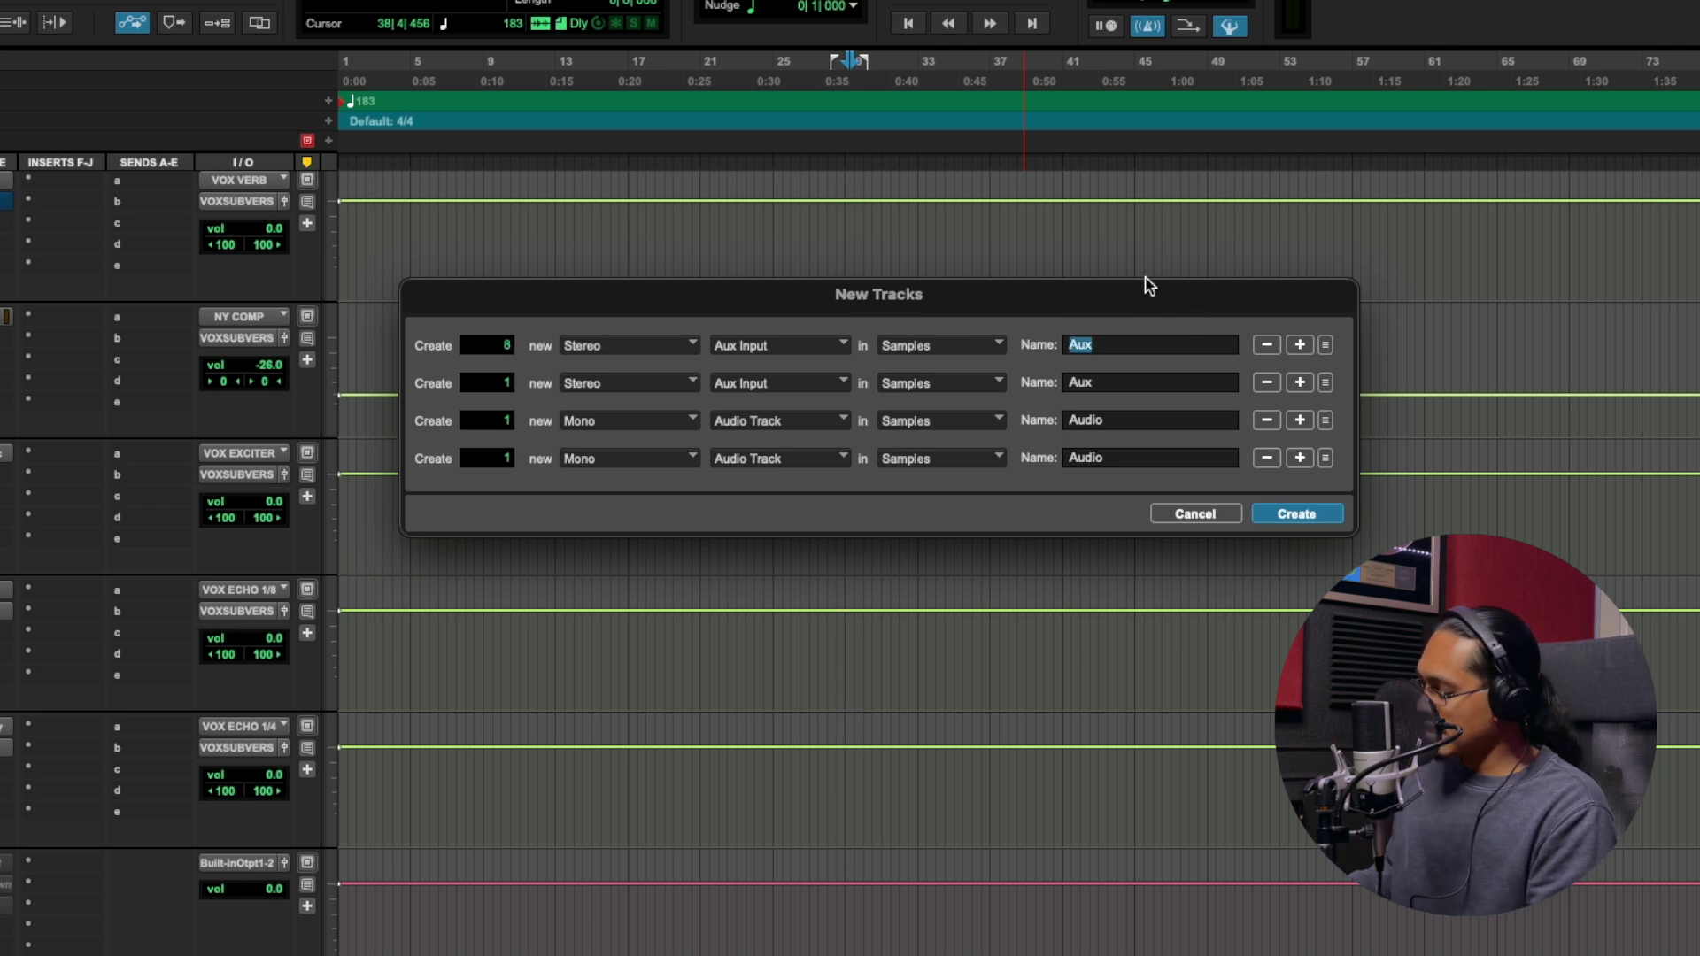
text(Bussin )
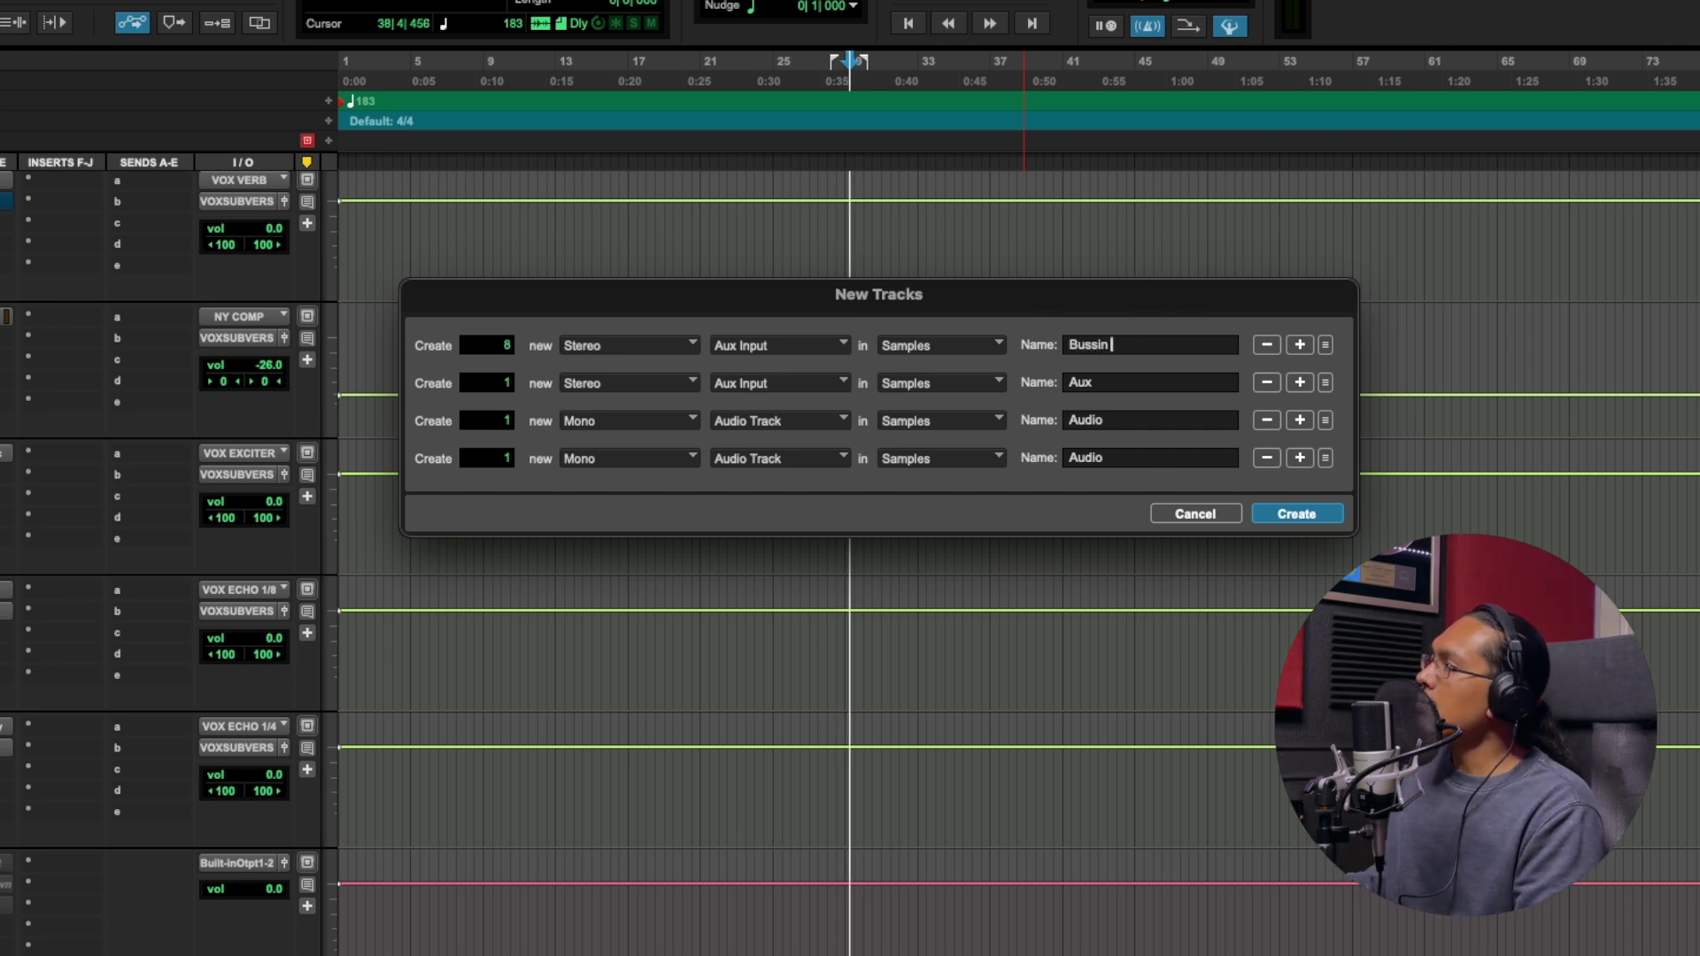
text(times (orever)
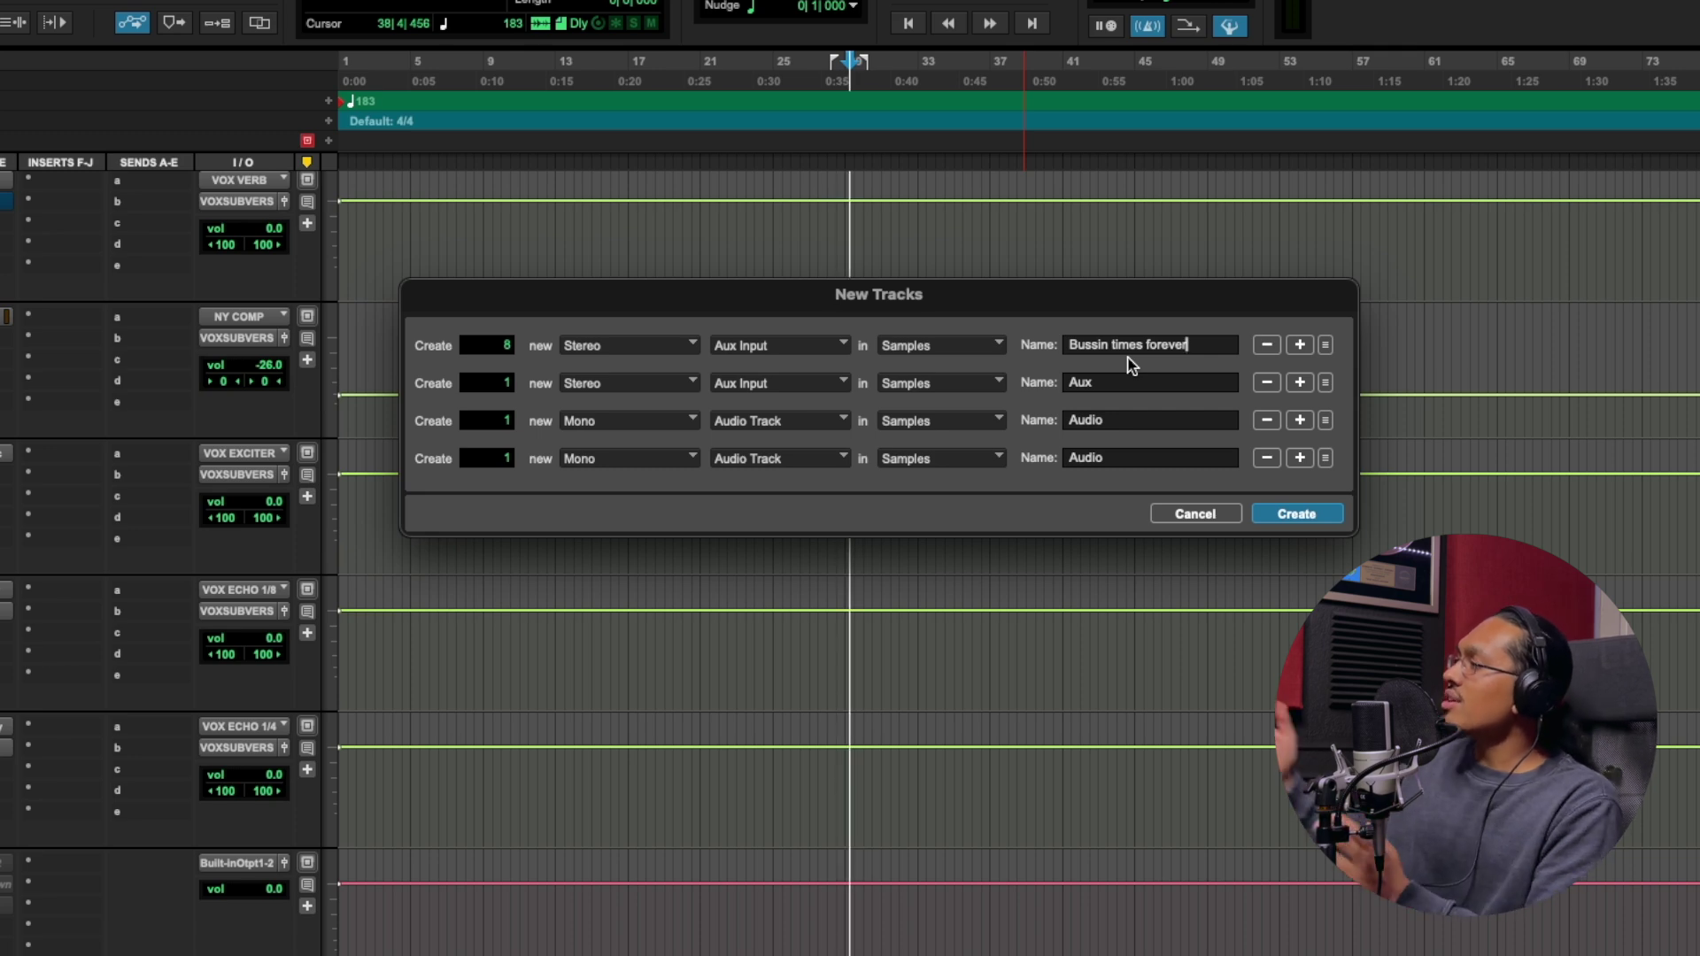
click(1296, 513)
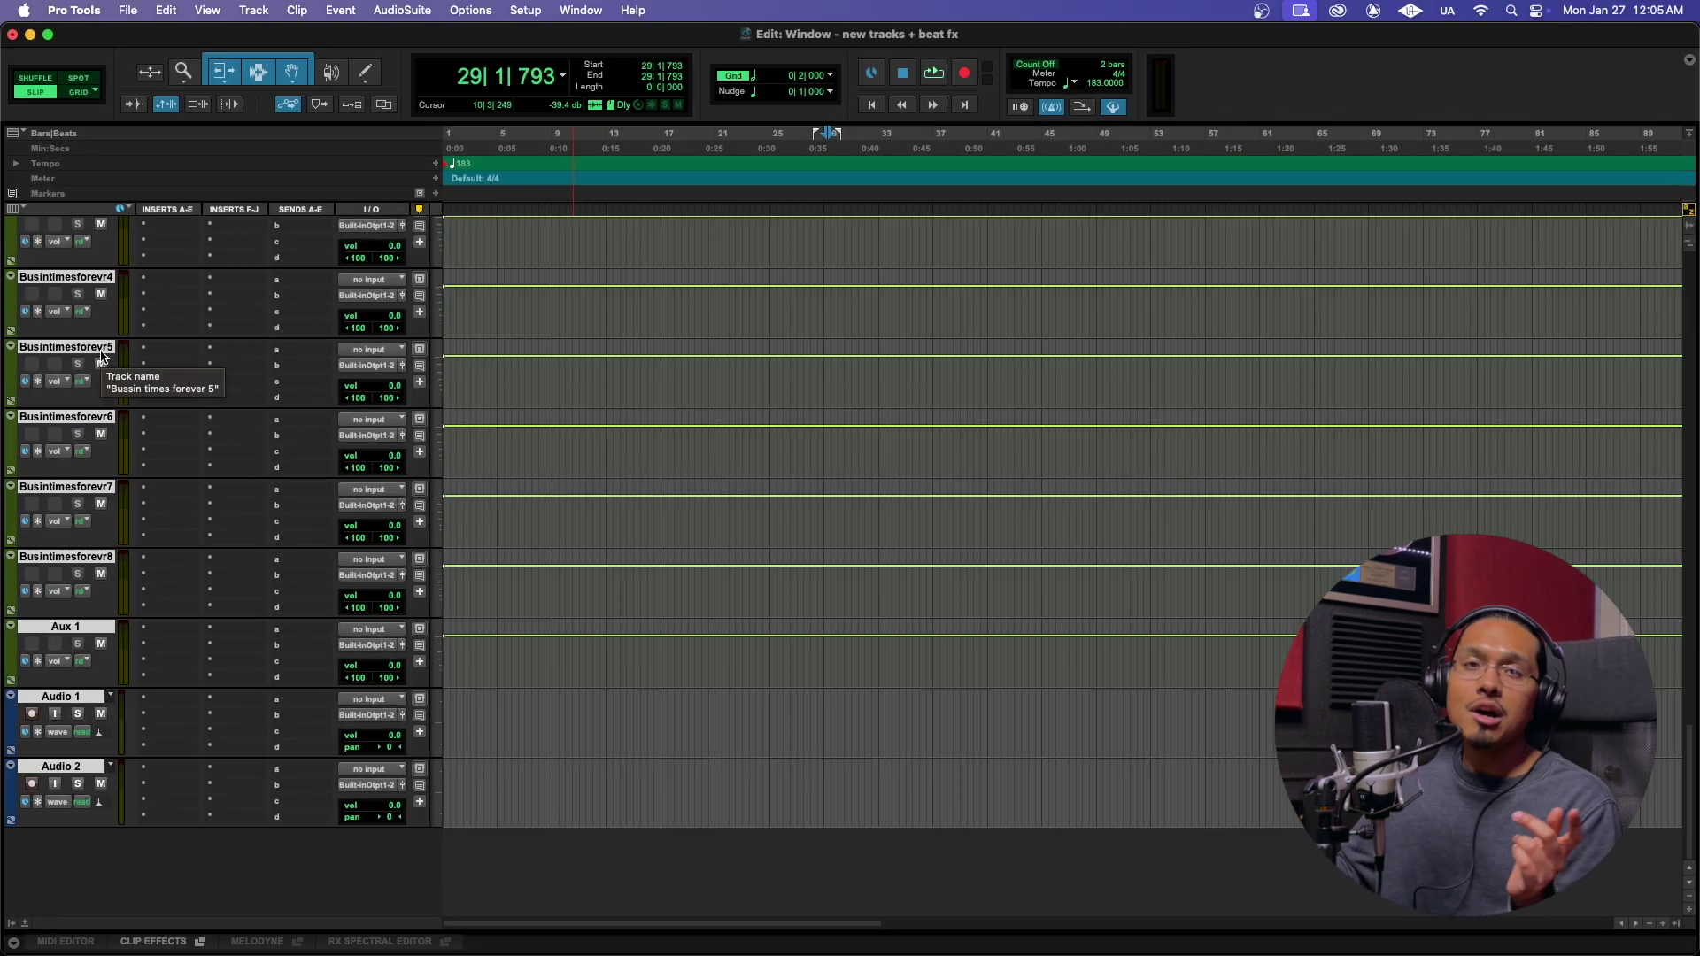
Delete the selected newly created aux and audio tracks from the session.
scroll(102, 357, up, 5)
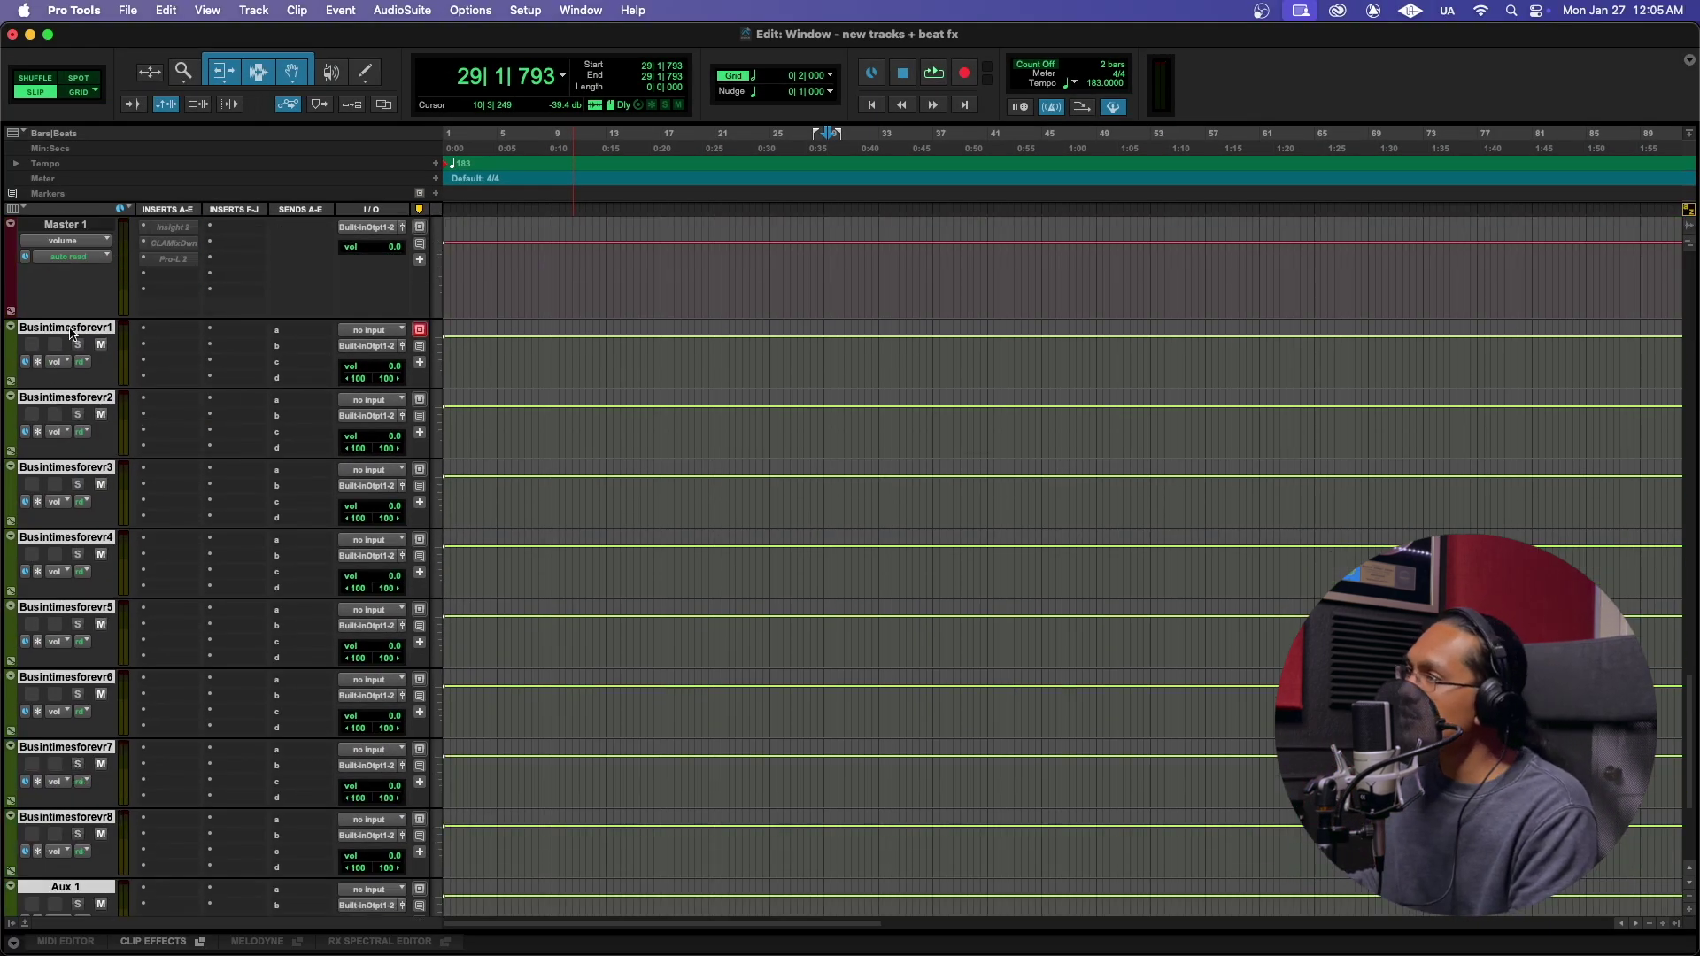
right_click(73, 329)
click(105, 650)
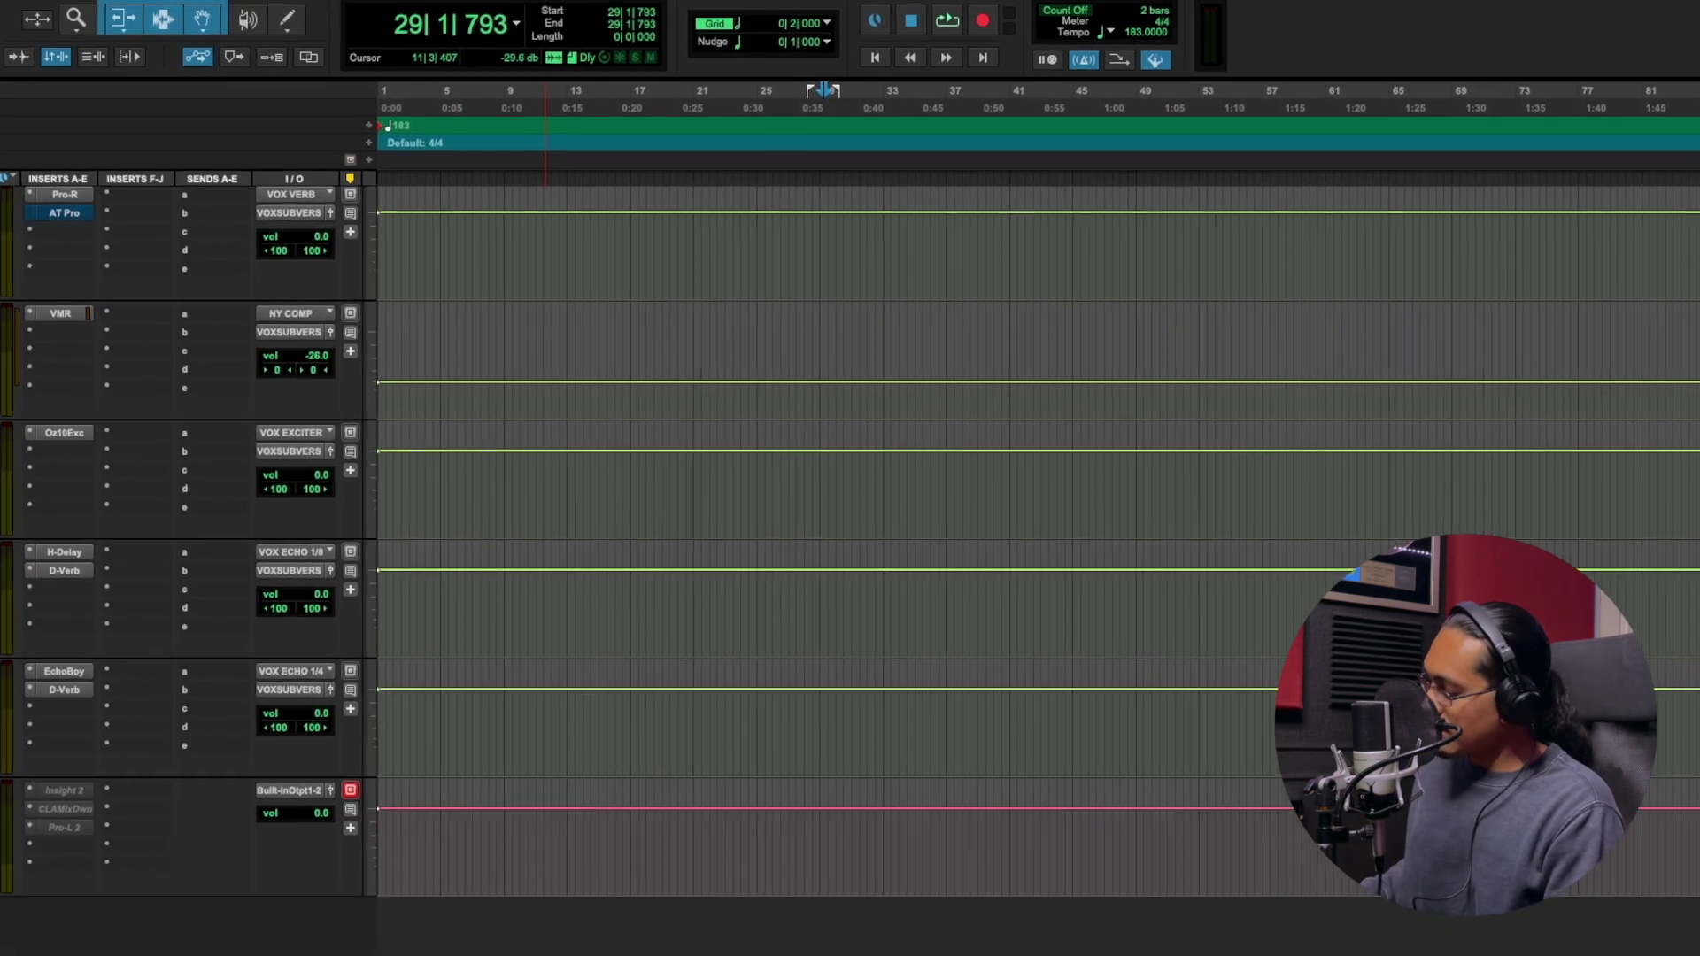
Start a new track setup and switch its channel format between Mono and Stereo, ending on Stereo.
key(super+shift+n)
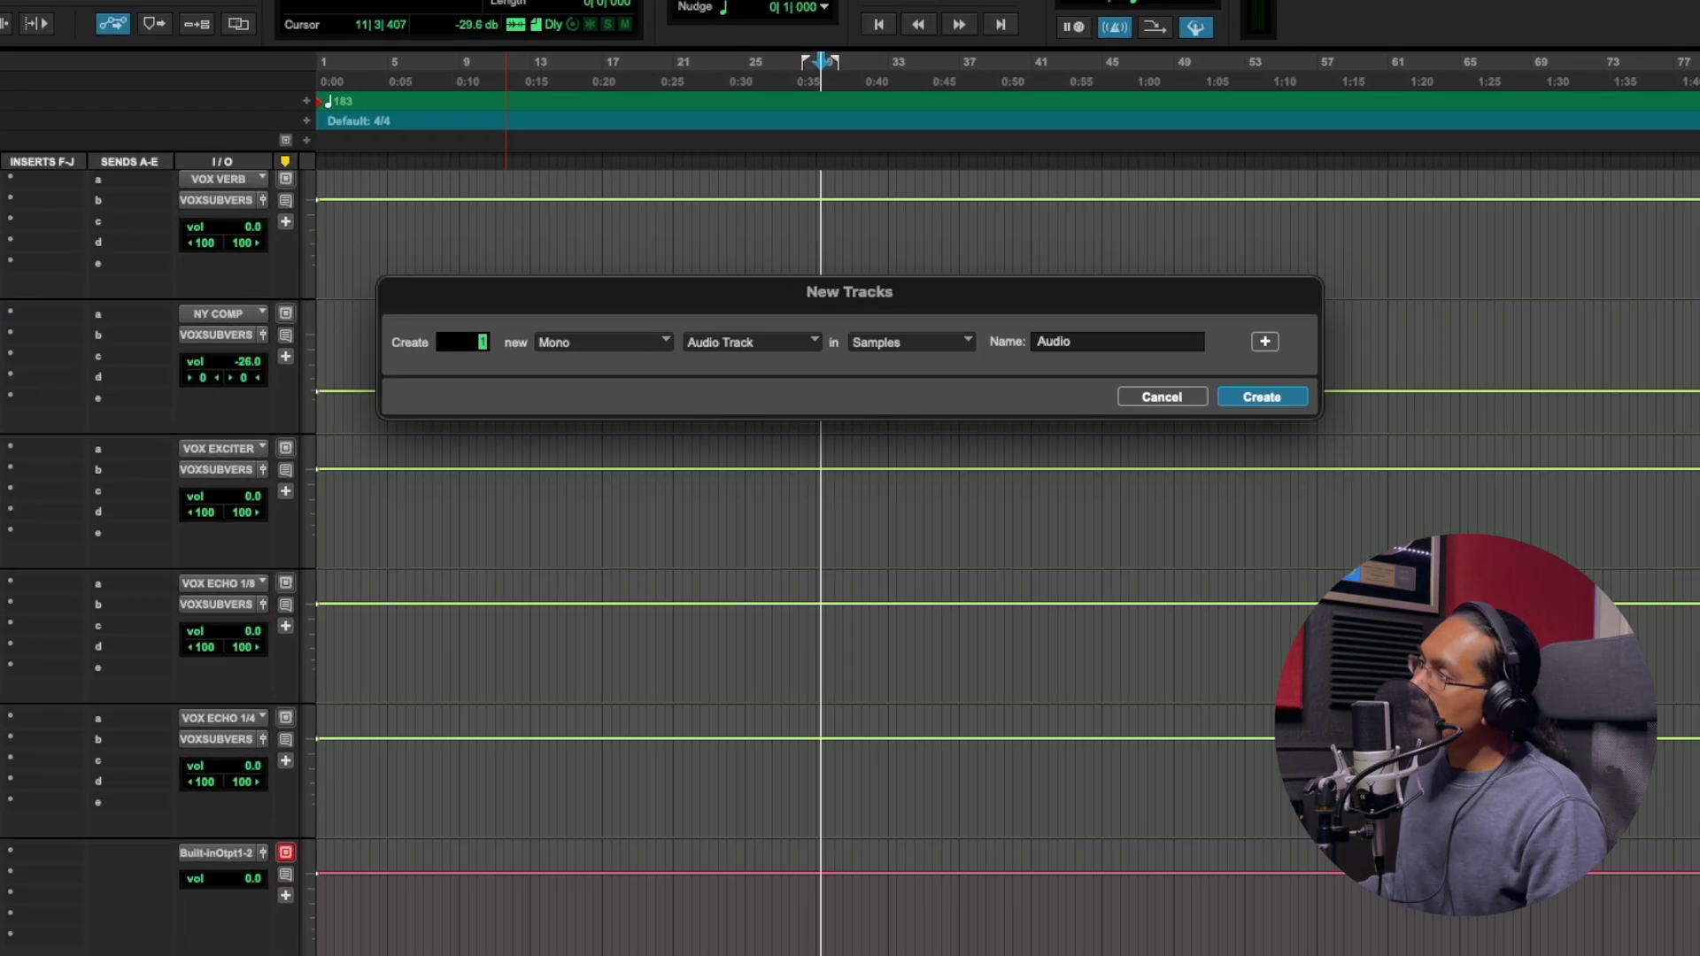
key(super+Right)
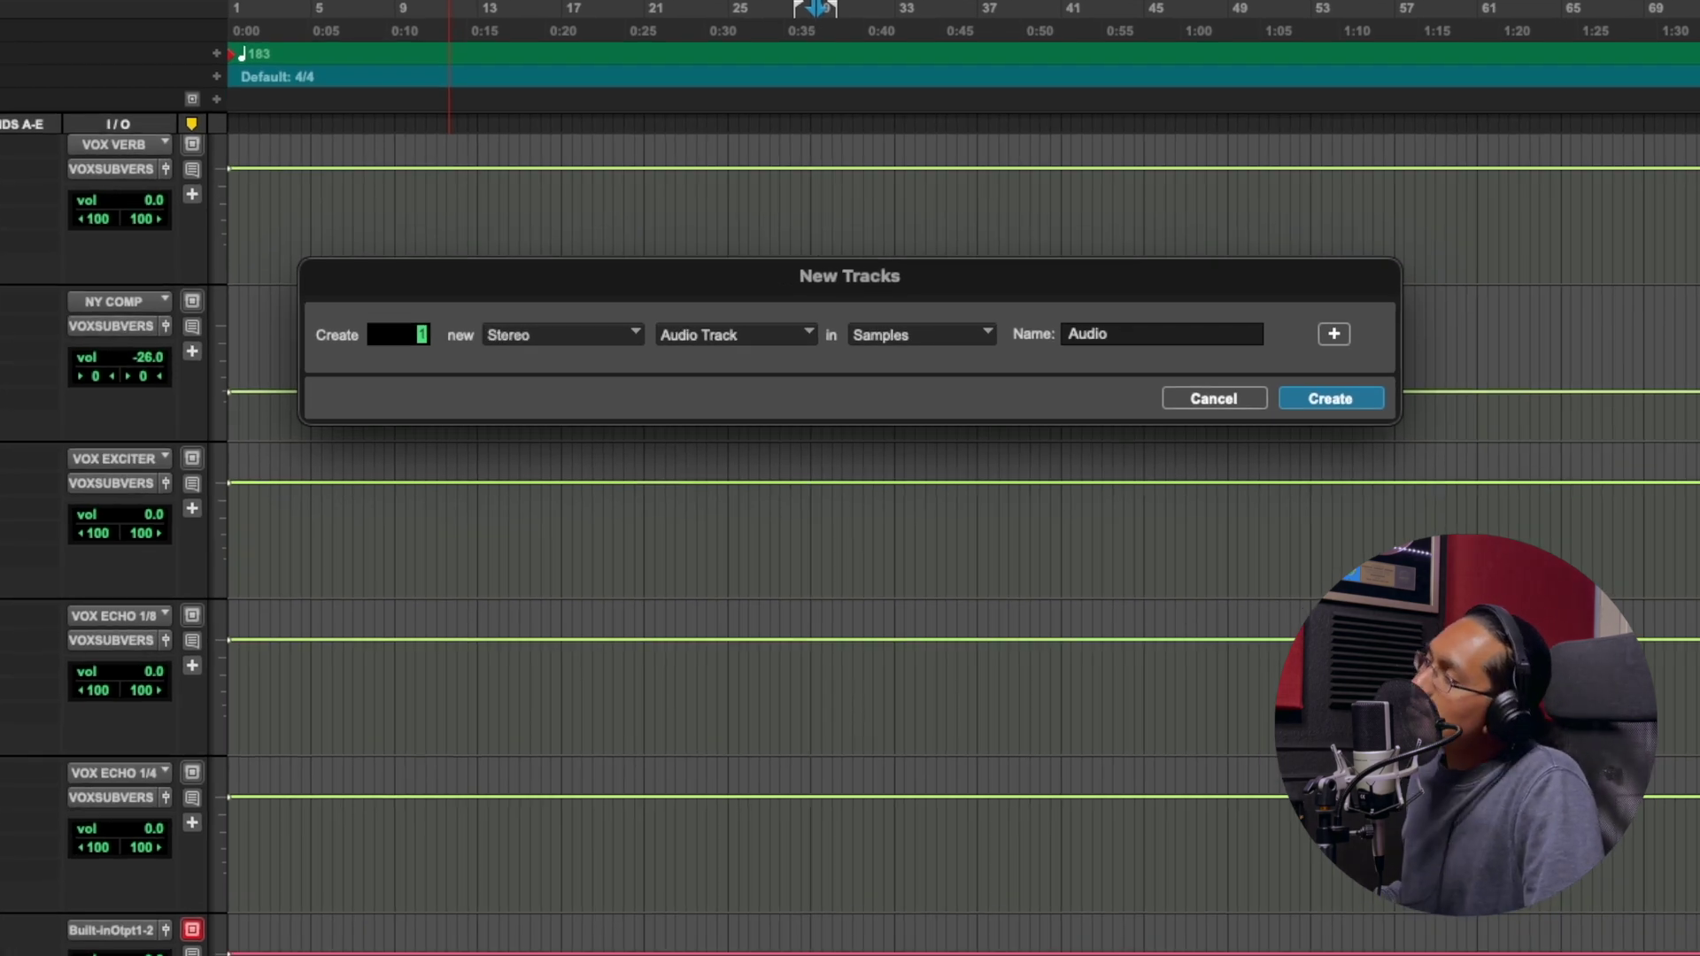
key(super+Left)
key(super+Right)
key(super+Left)
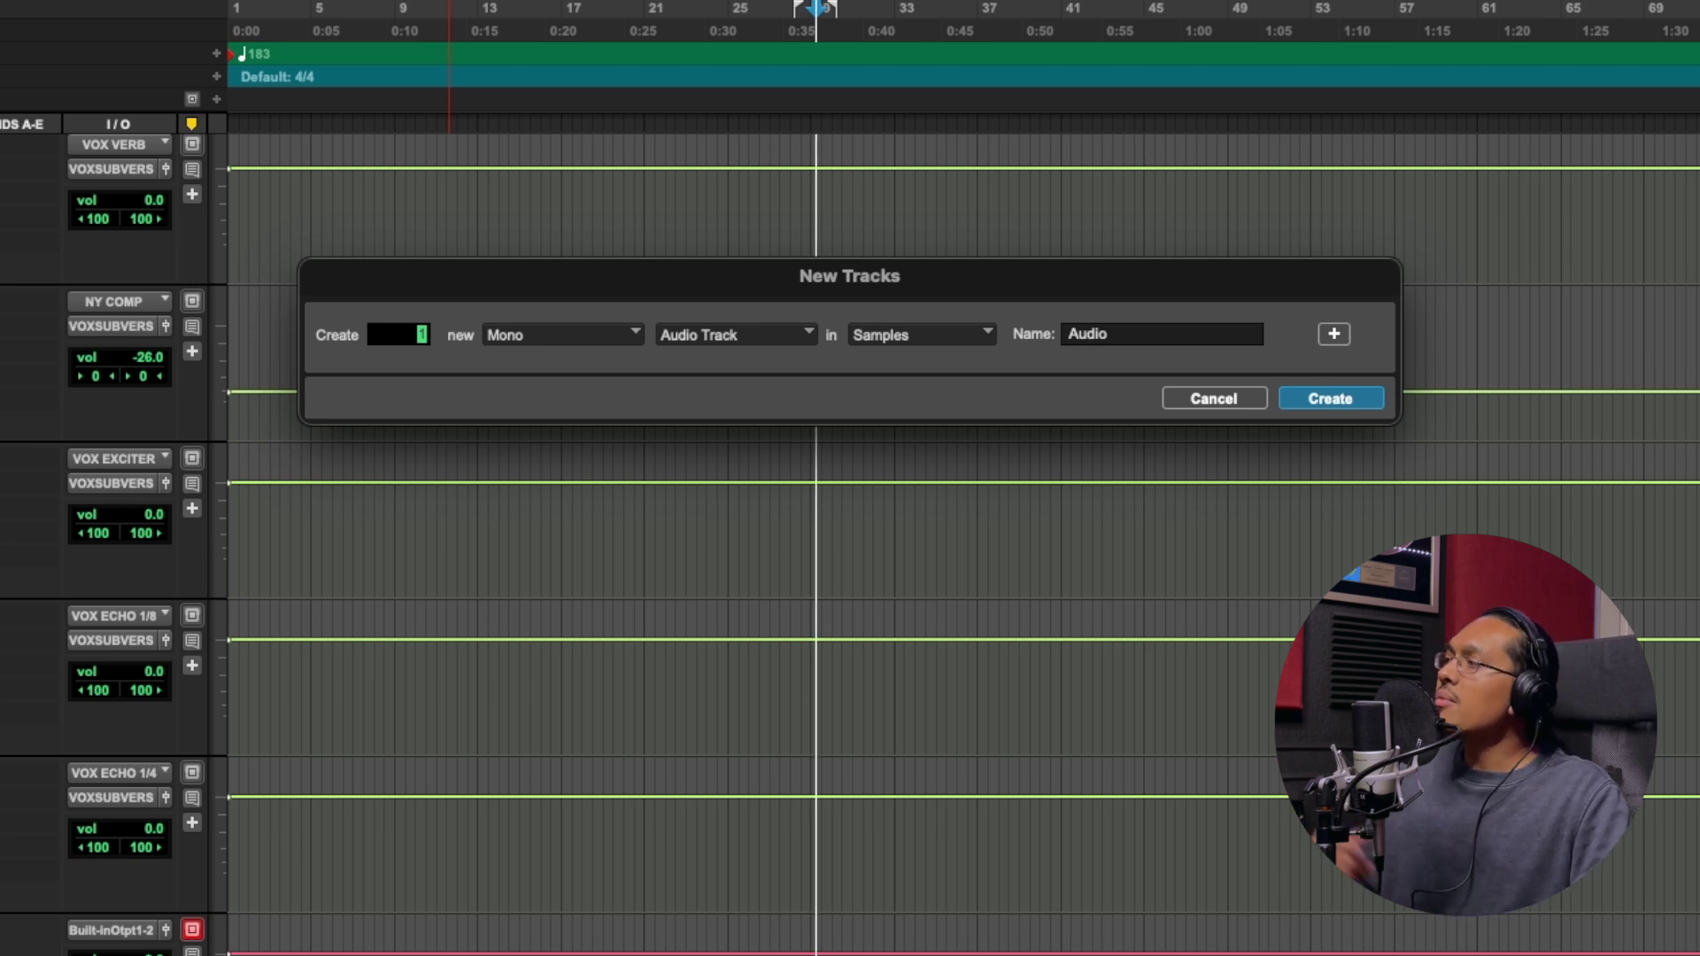
key(super+Right)
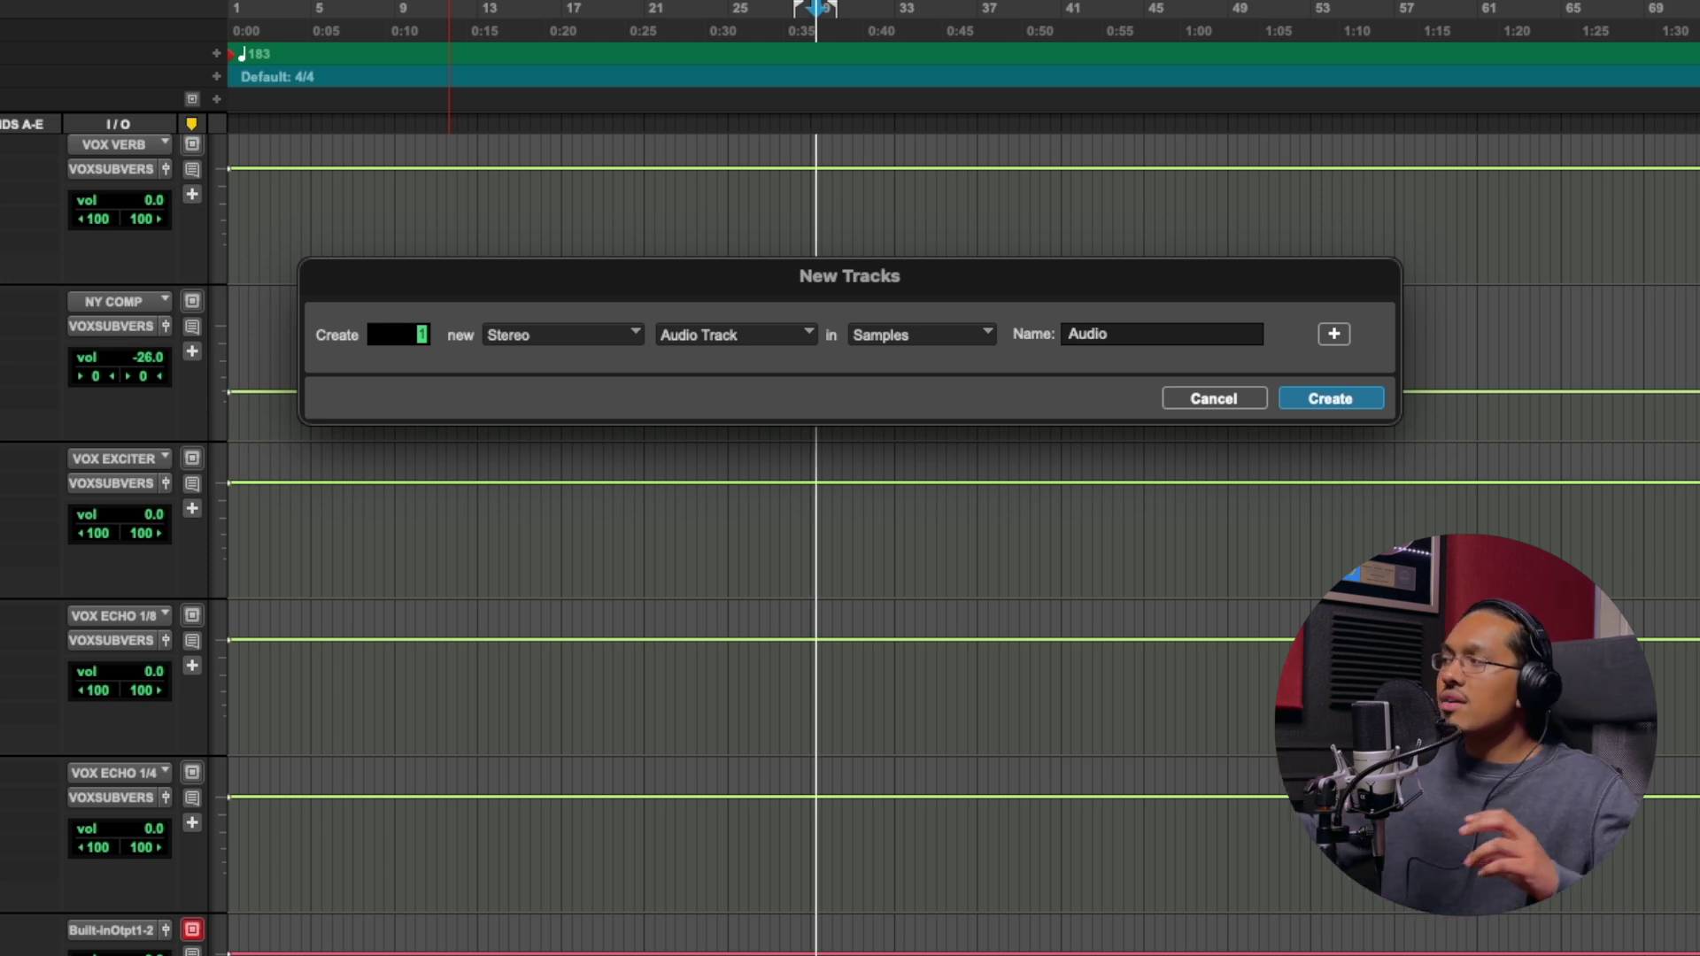
Set the new track's channel format to Mono and look over the list of available surround formats.
click(510, 328)
click(522, 312)
click(544, 334)
click(539, 349)
click(789, 343)
click(785, 337)
click(563, 336)
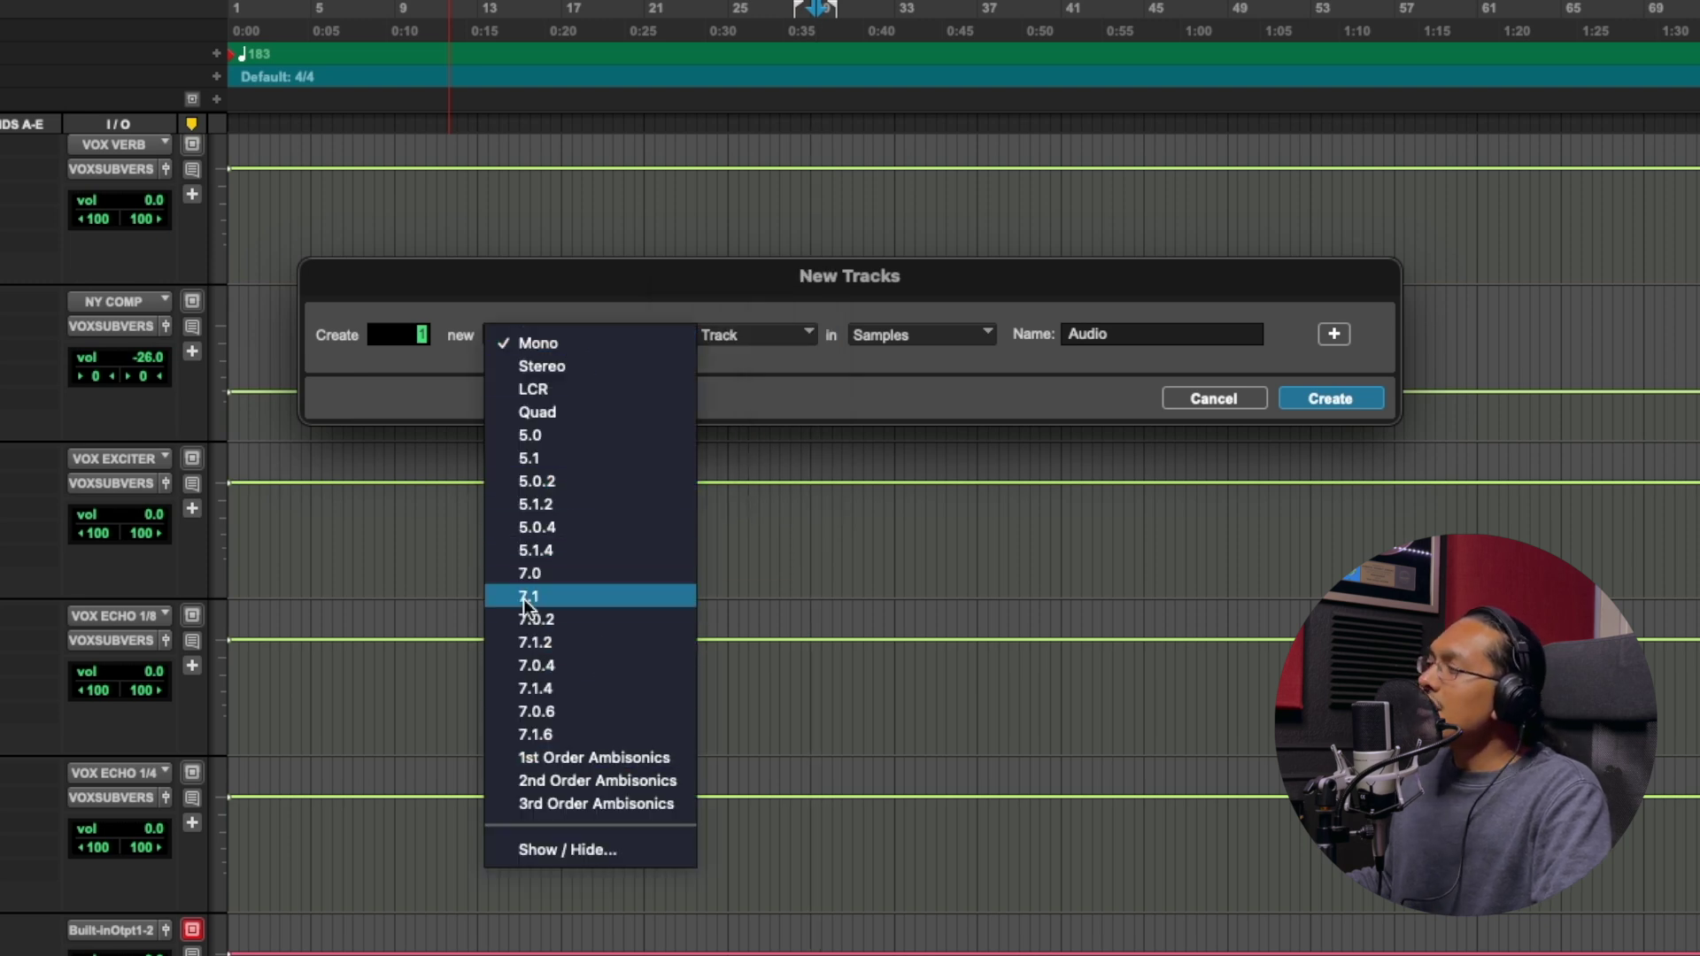
click(538, 295)
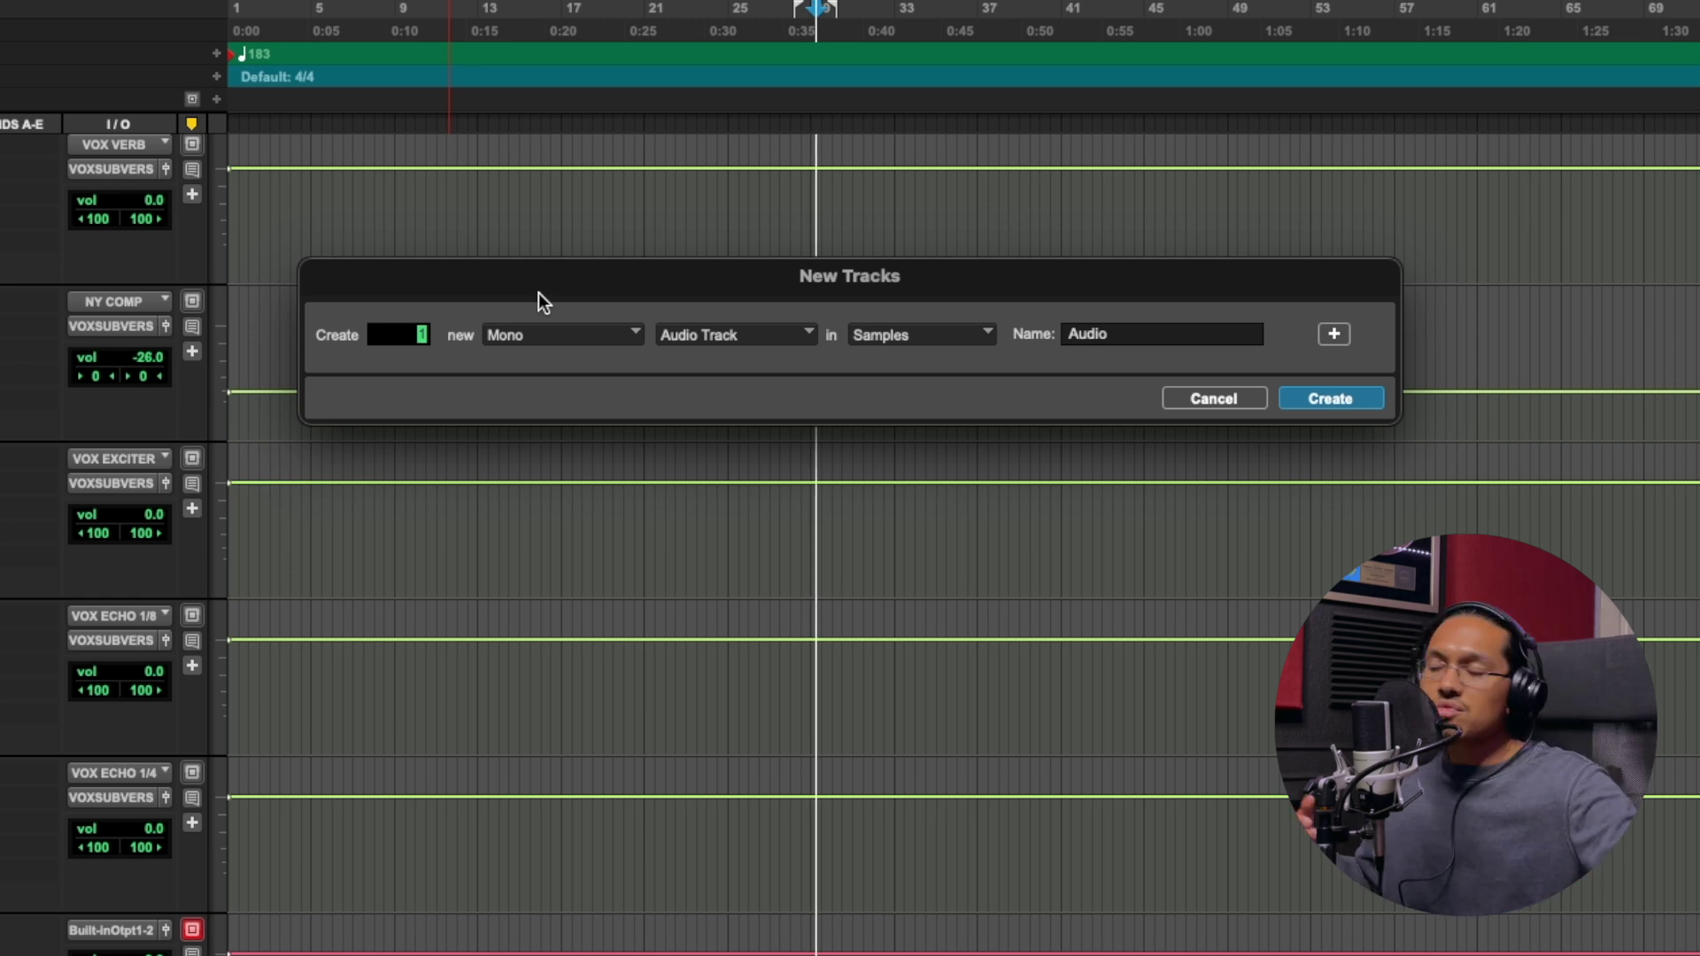
Review the track types, choose Aux Input for the mono track in Samples, and create it.
click(706, 336)
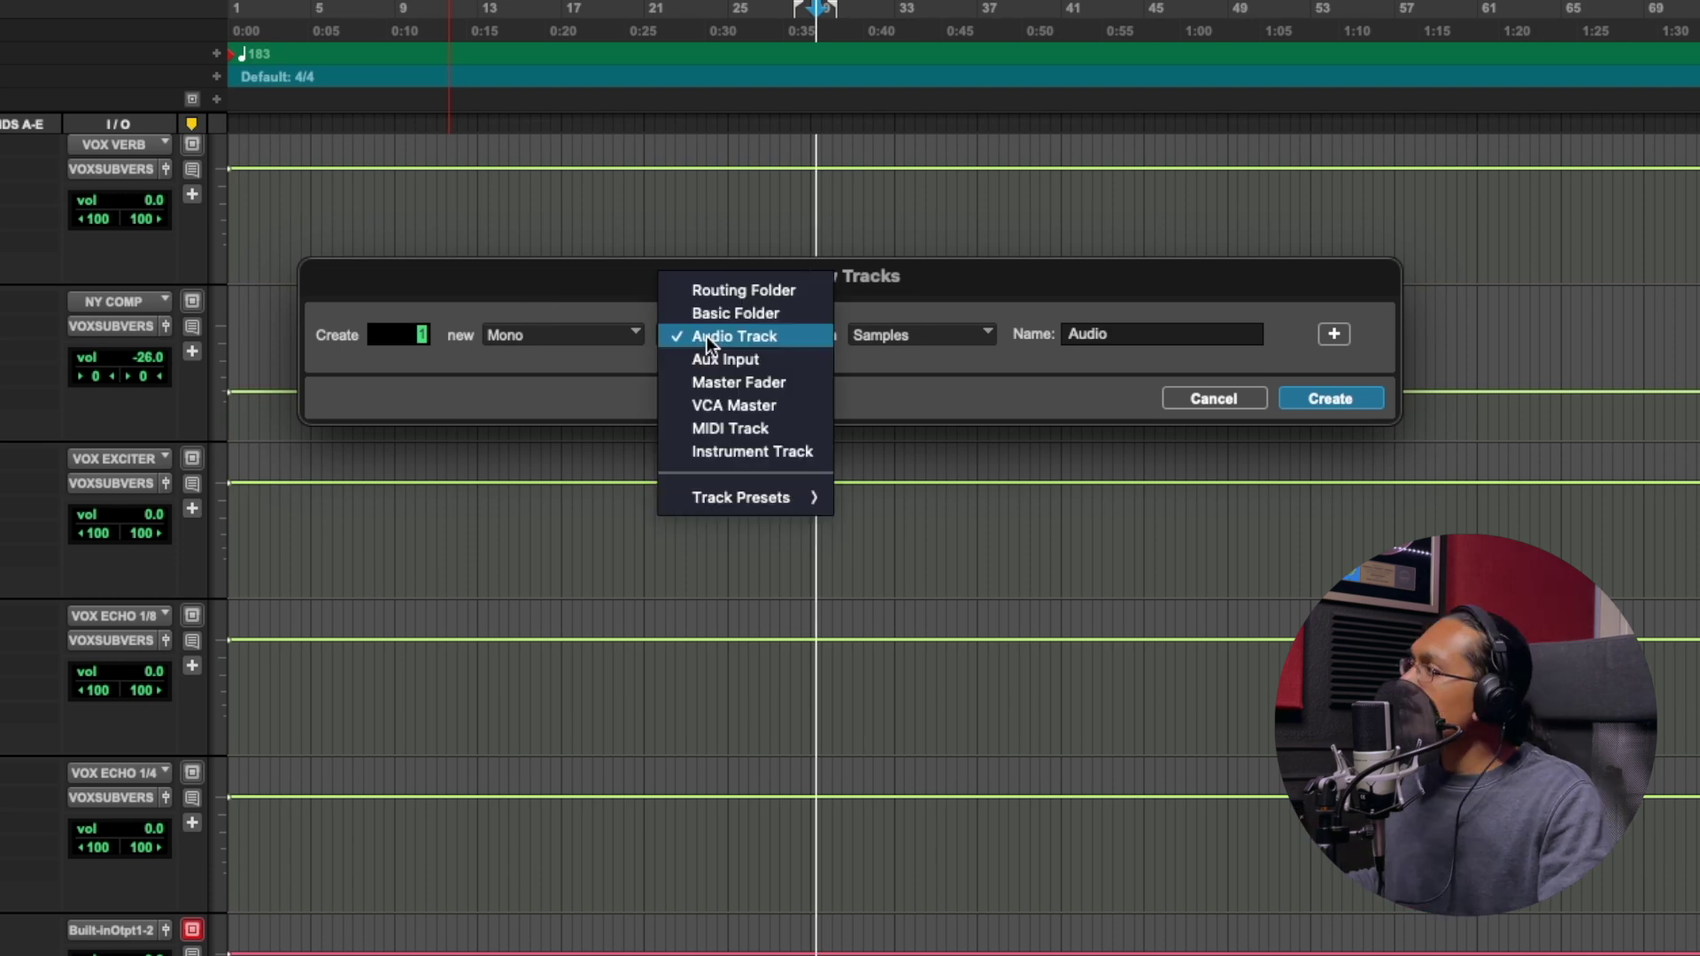
click(757, 334)
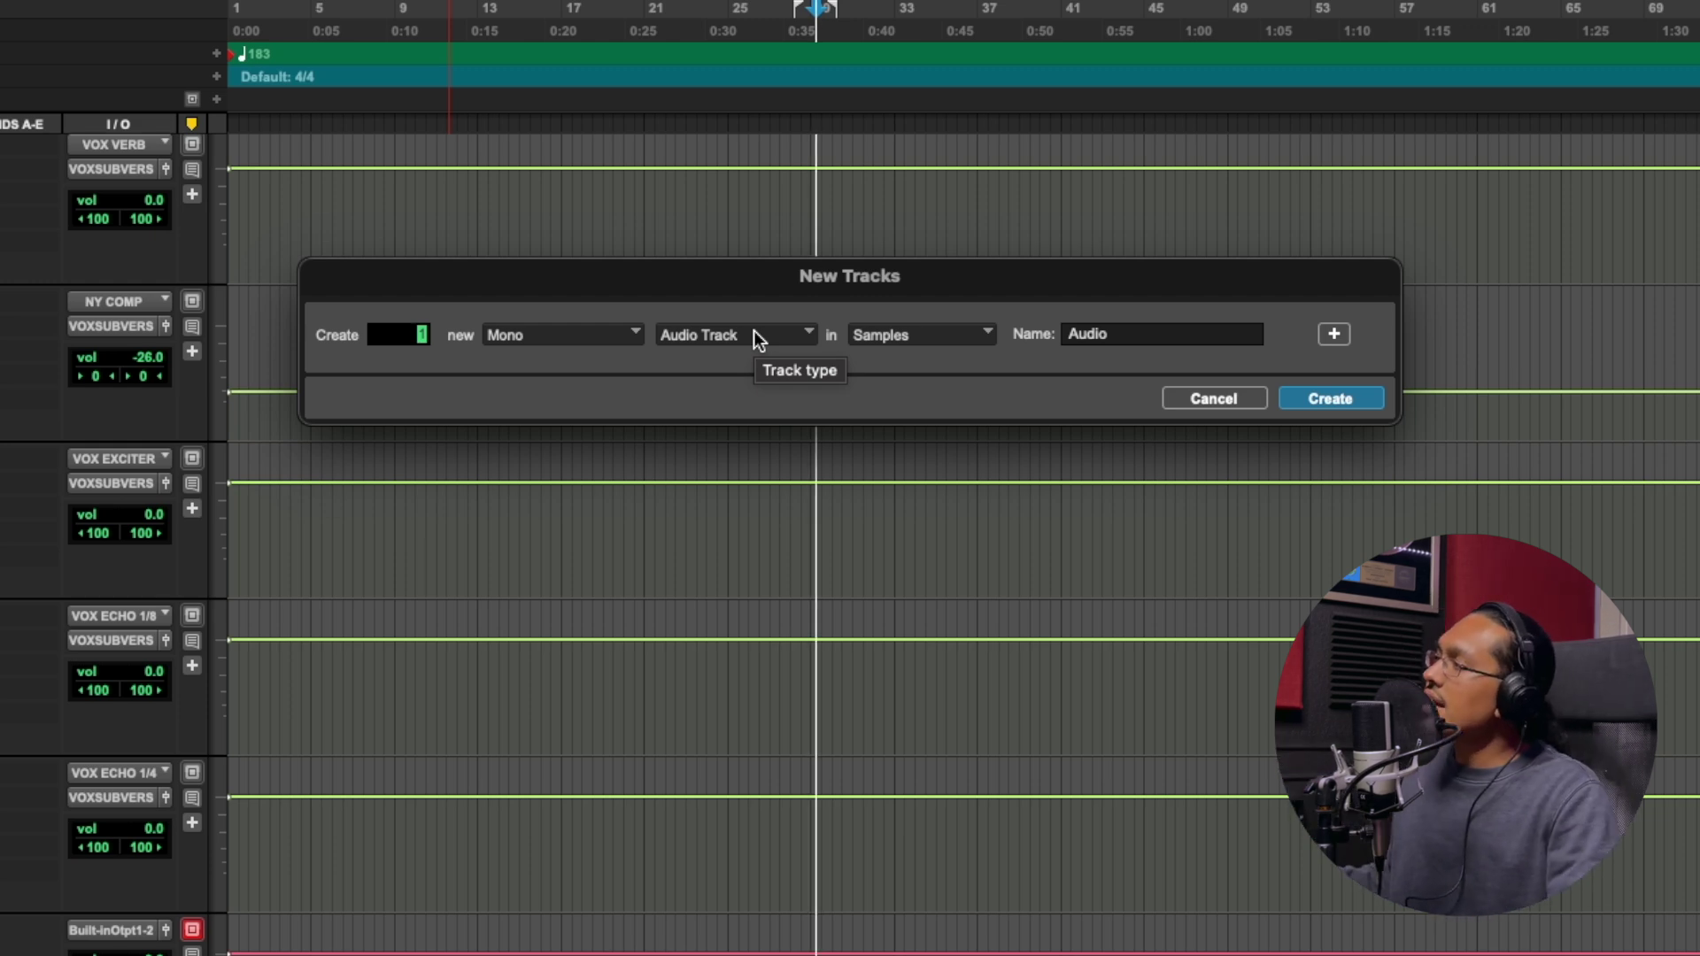
click(753, 338)
click(749, 361)
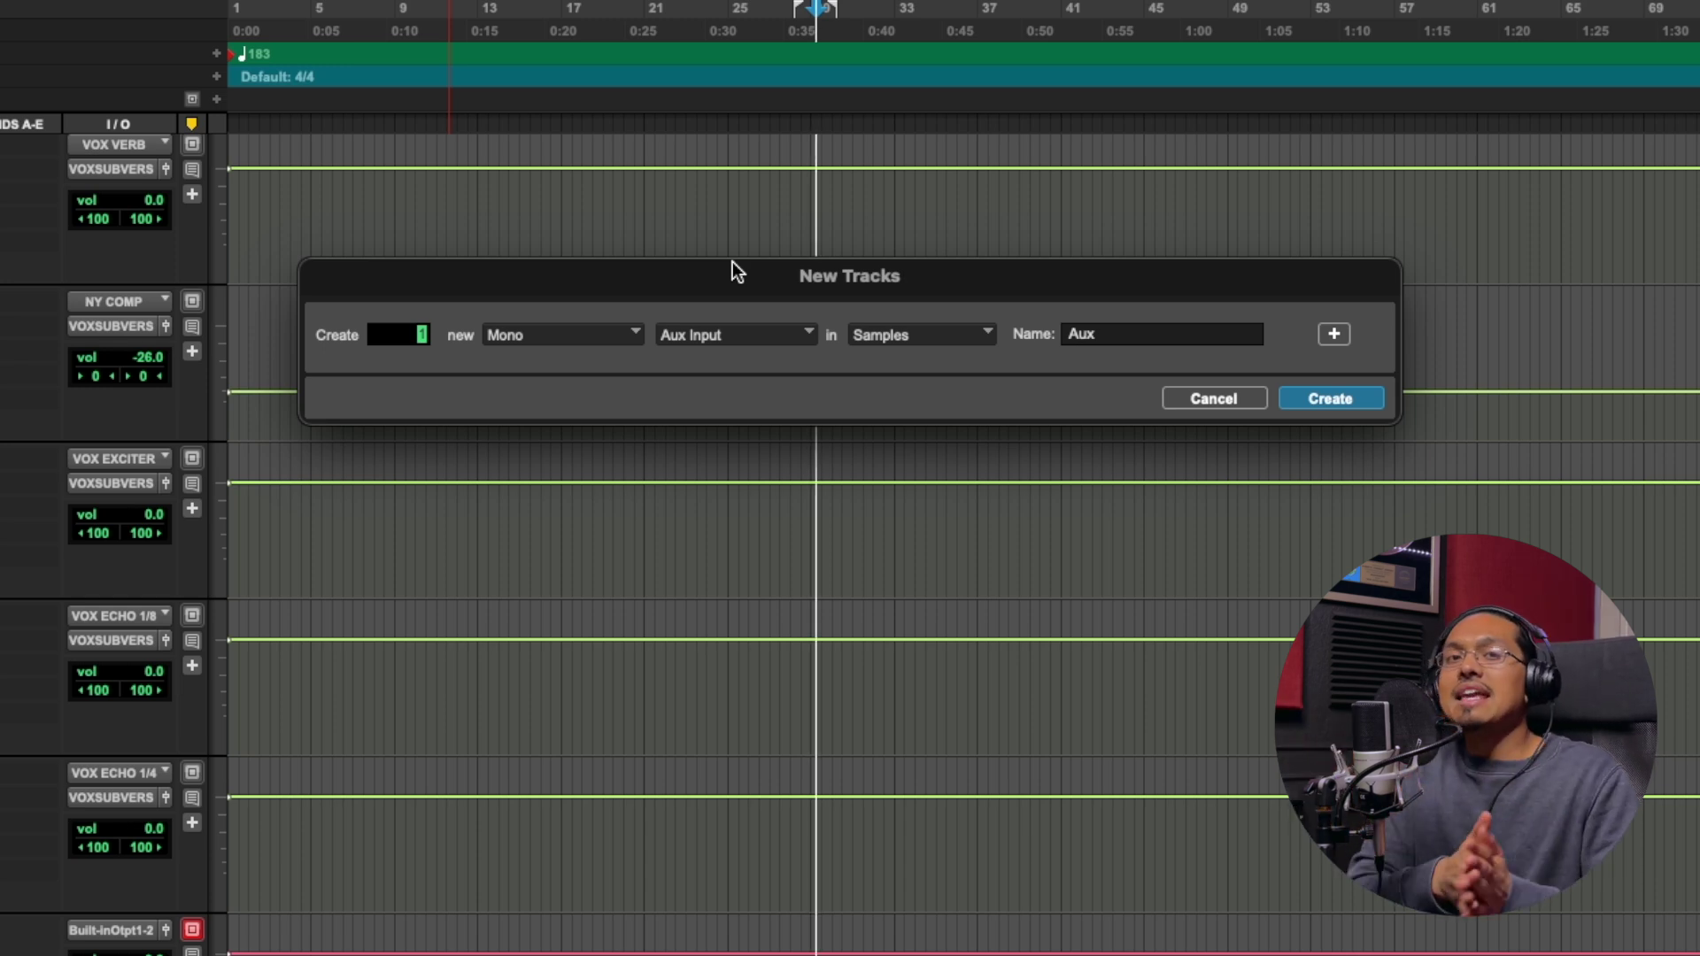
click(1378, 400)
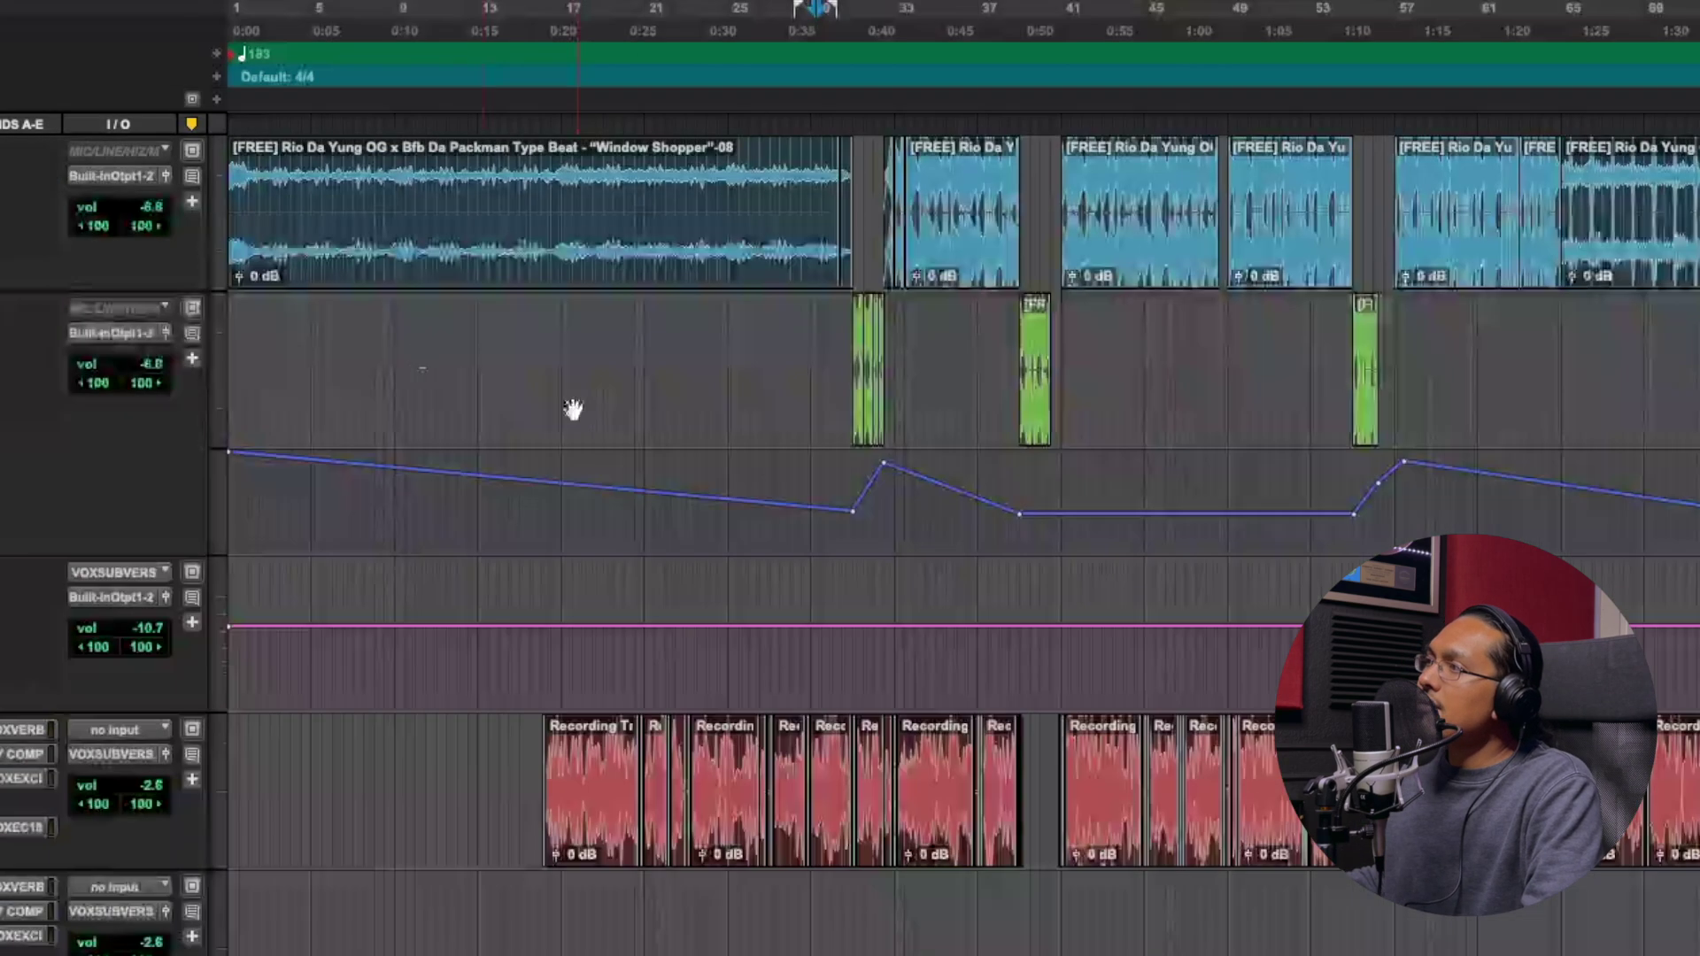
Play the session briefly from about bar 17 with the VOXVERB send fader of the red vocal recording track open.
scroll(361, 369, down, 10)
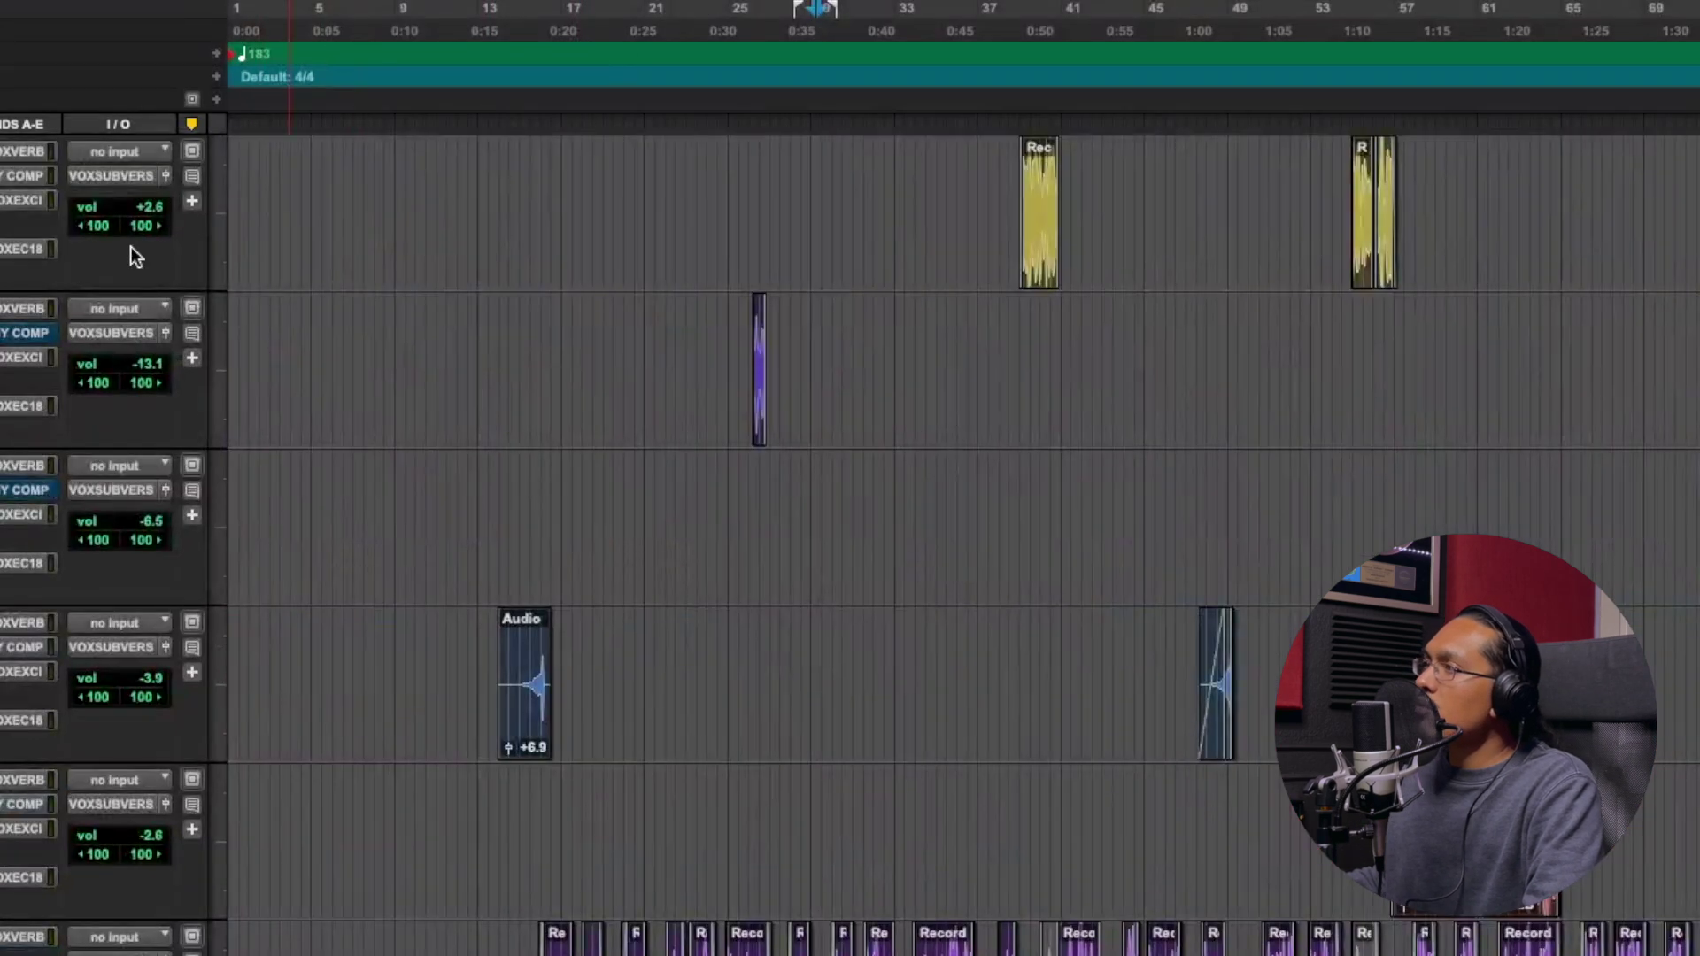
scroll(131, 248, up, 6)
click(584, 22)
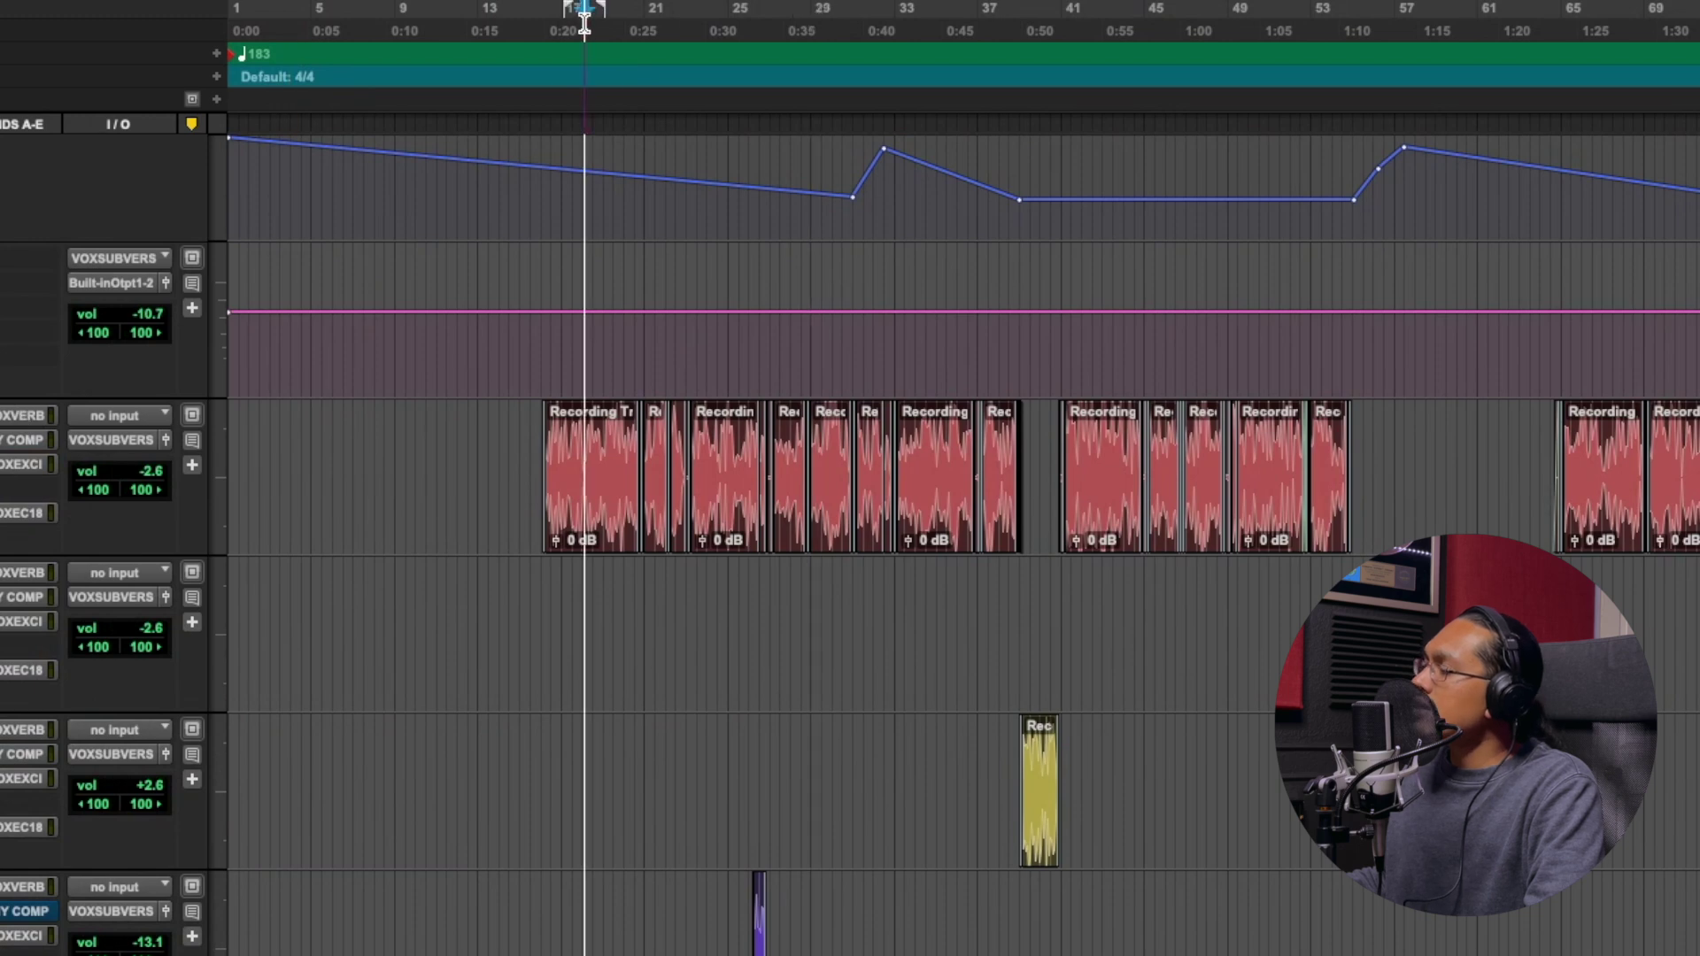
click(133, 471)
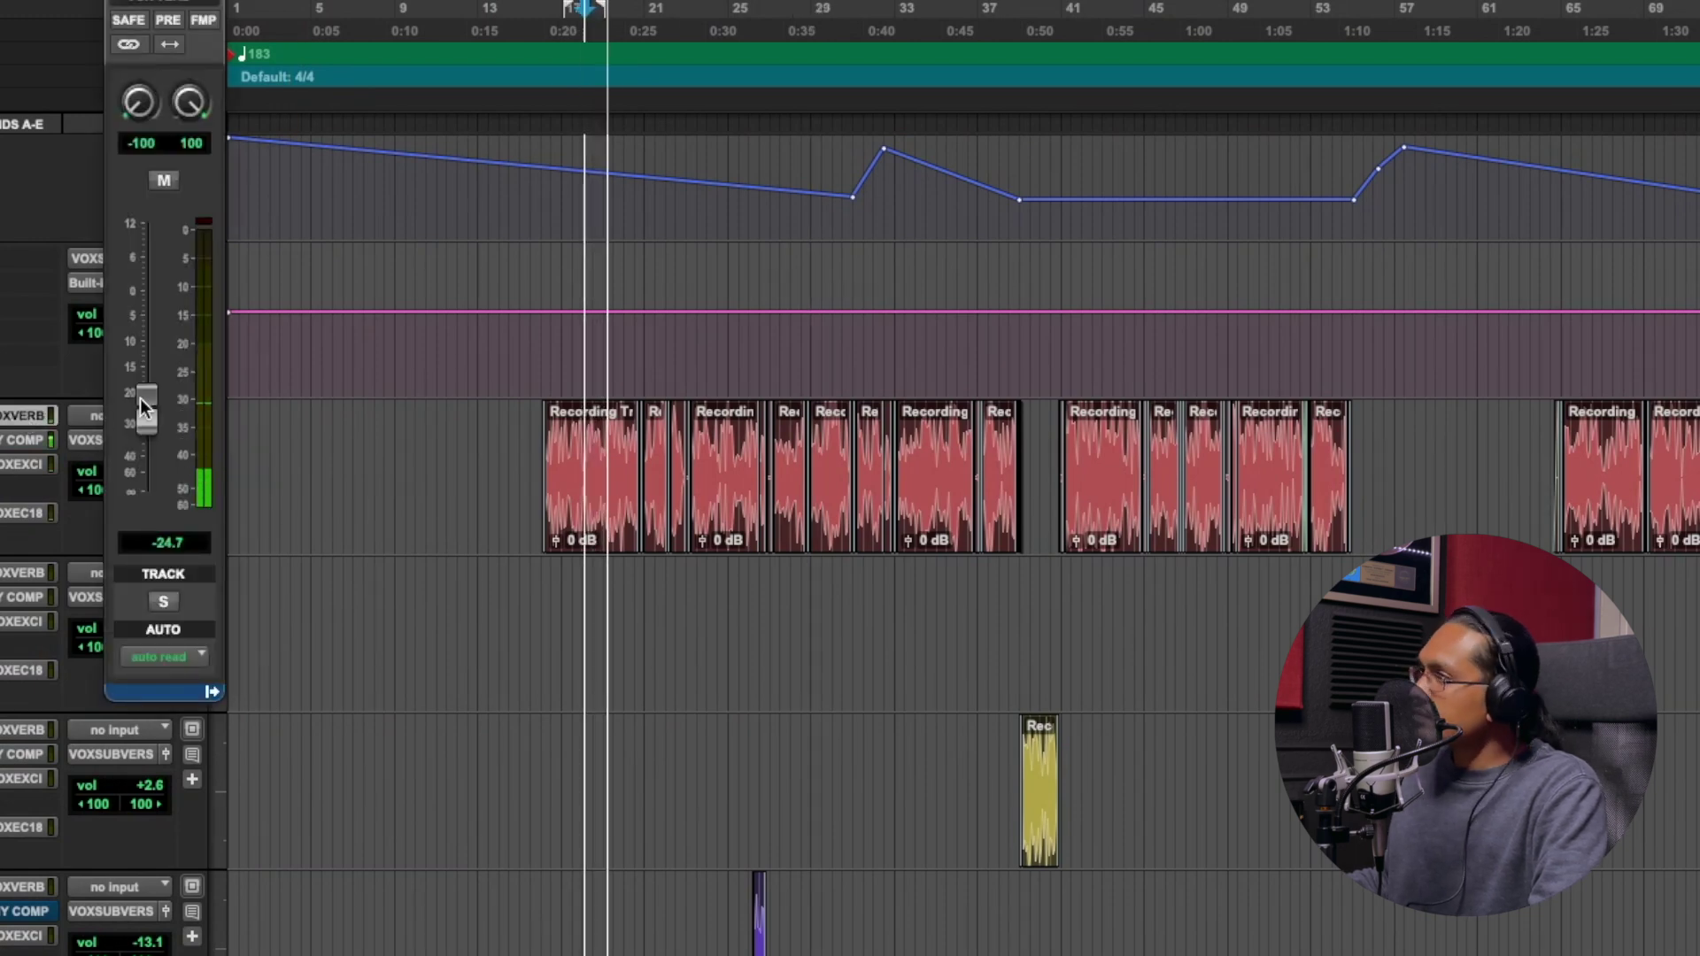
key(space)
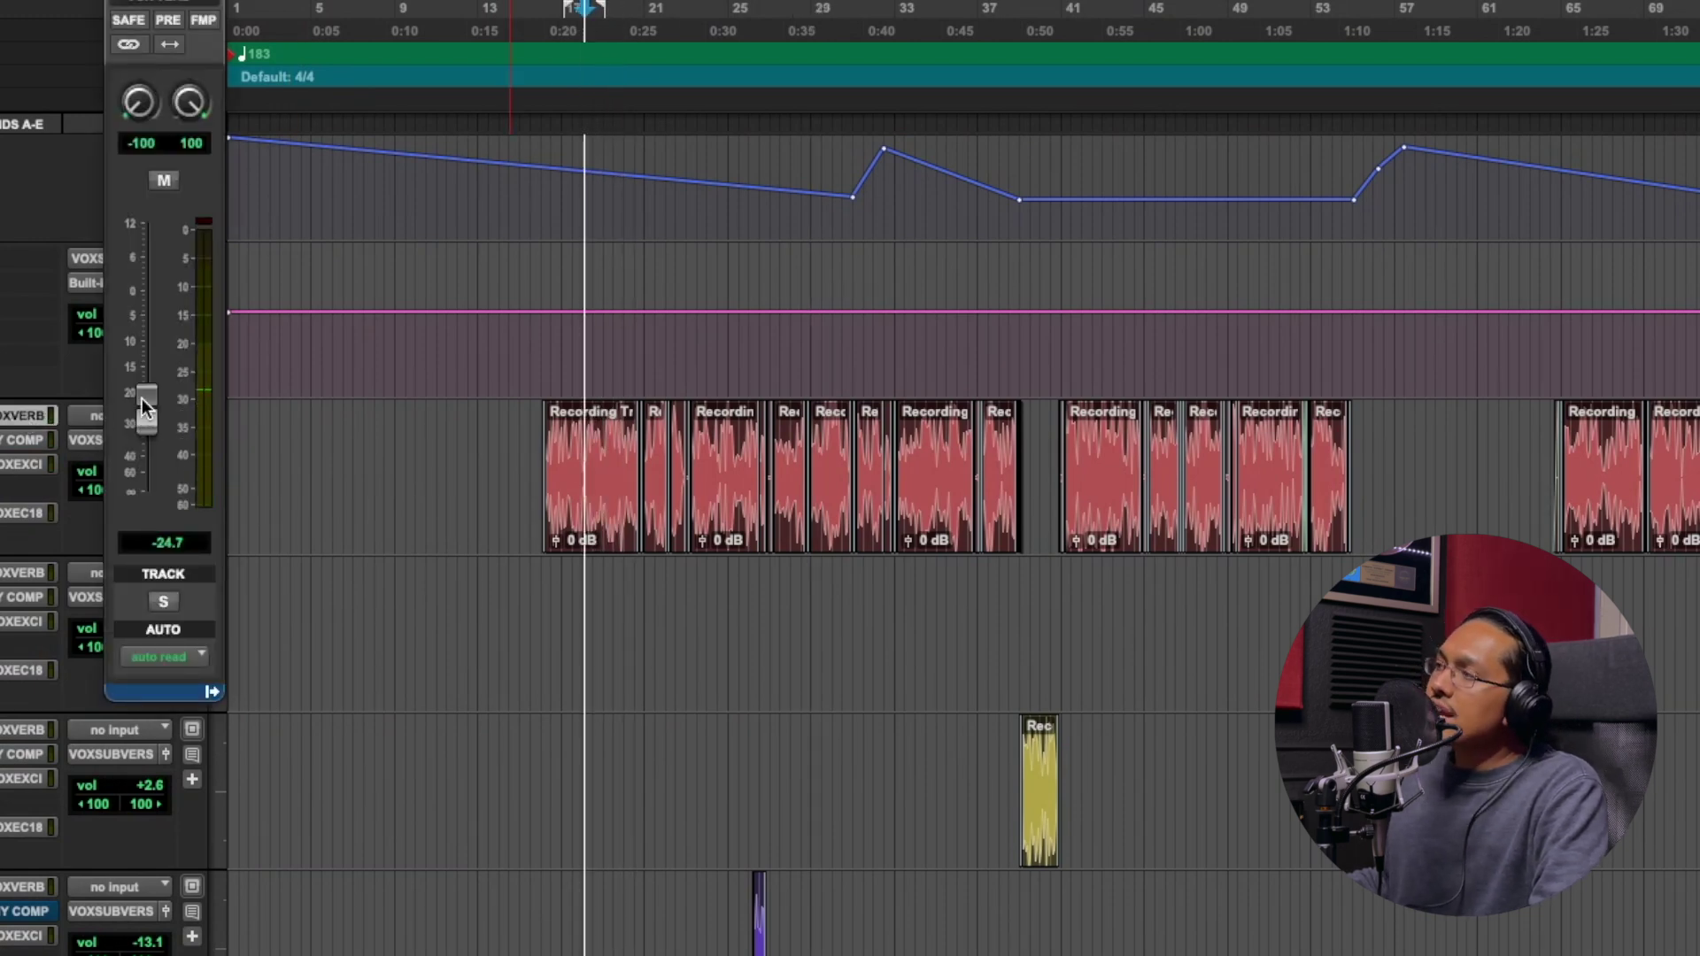
Play the session while adjusting the red vocal recording track's VOXVERB send level, and close its send fader.
scroll(54, 473, down, 5)
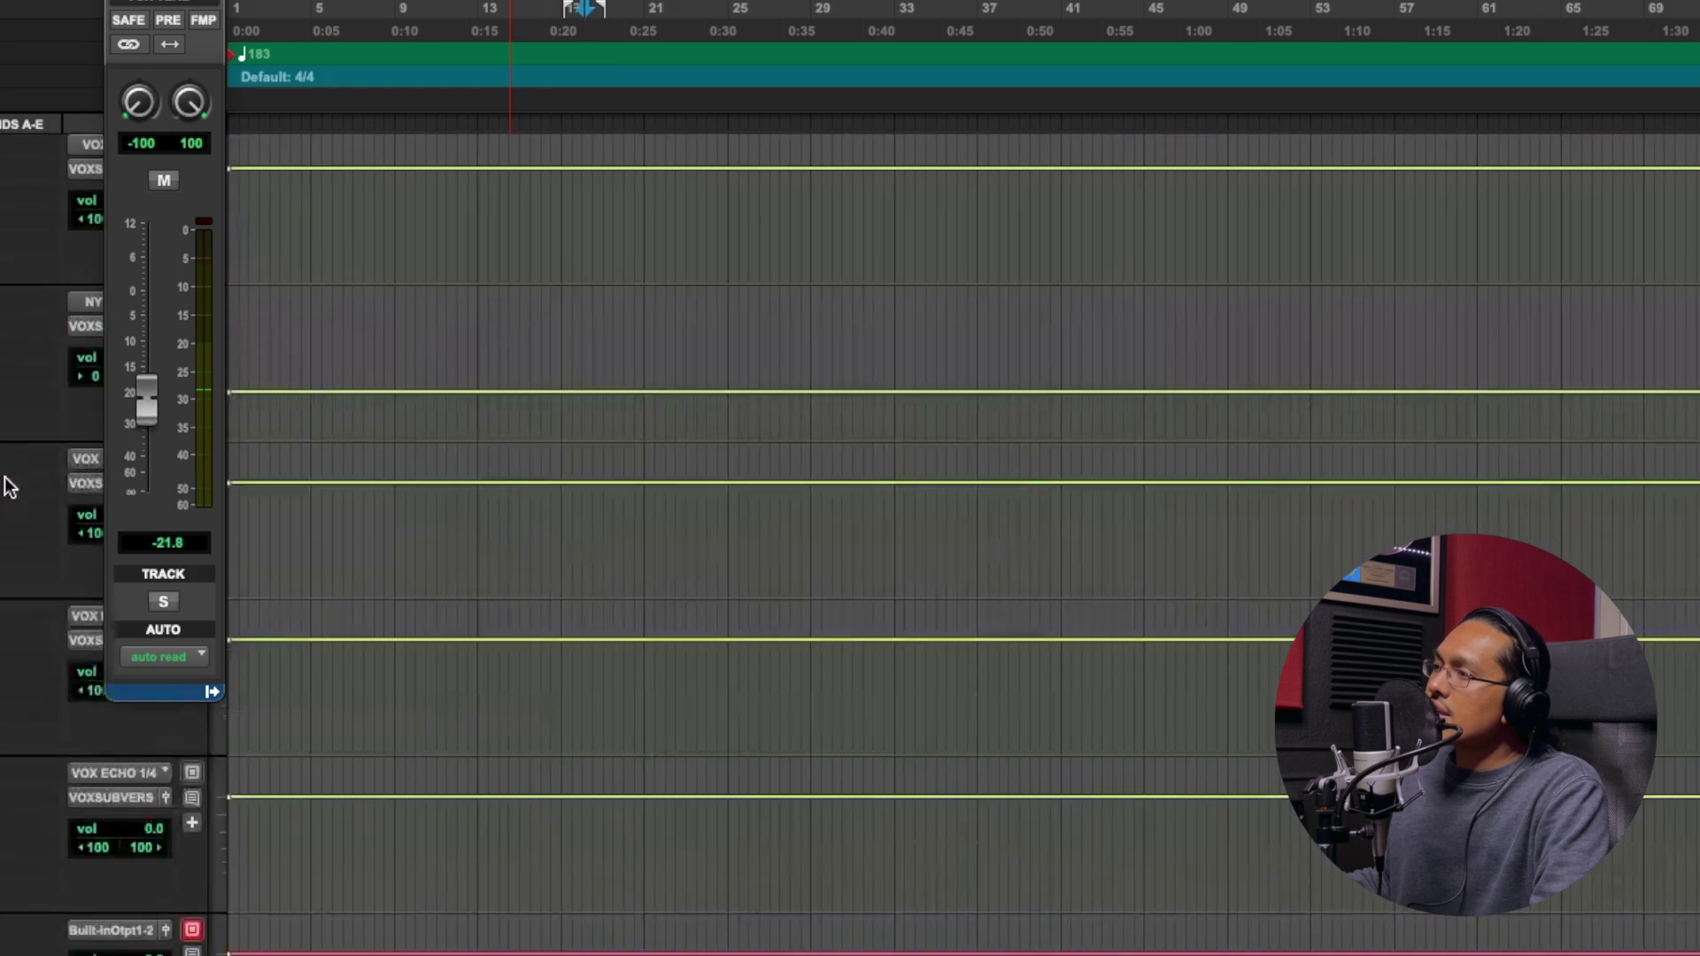
scroll(9, 408, up, 10)
key(space)
mouse_move(149, 384)
mouse_down()
mouse_move(151, 263)
mouse_move(152, 405)
mouse_move(161, 375)
mouse_move(165, 294)
mouse_move(134, 396)
mouse_up()
click(115, 1)
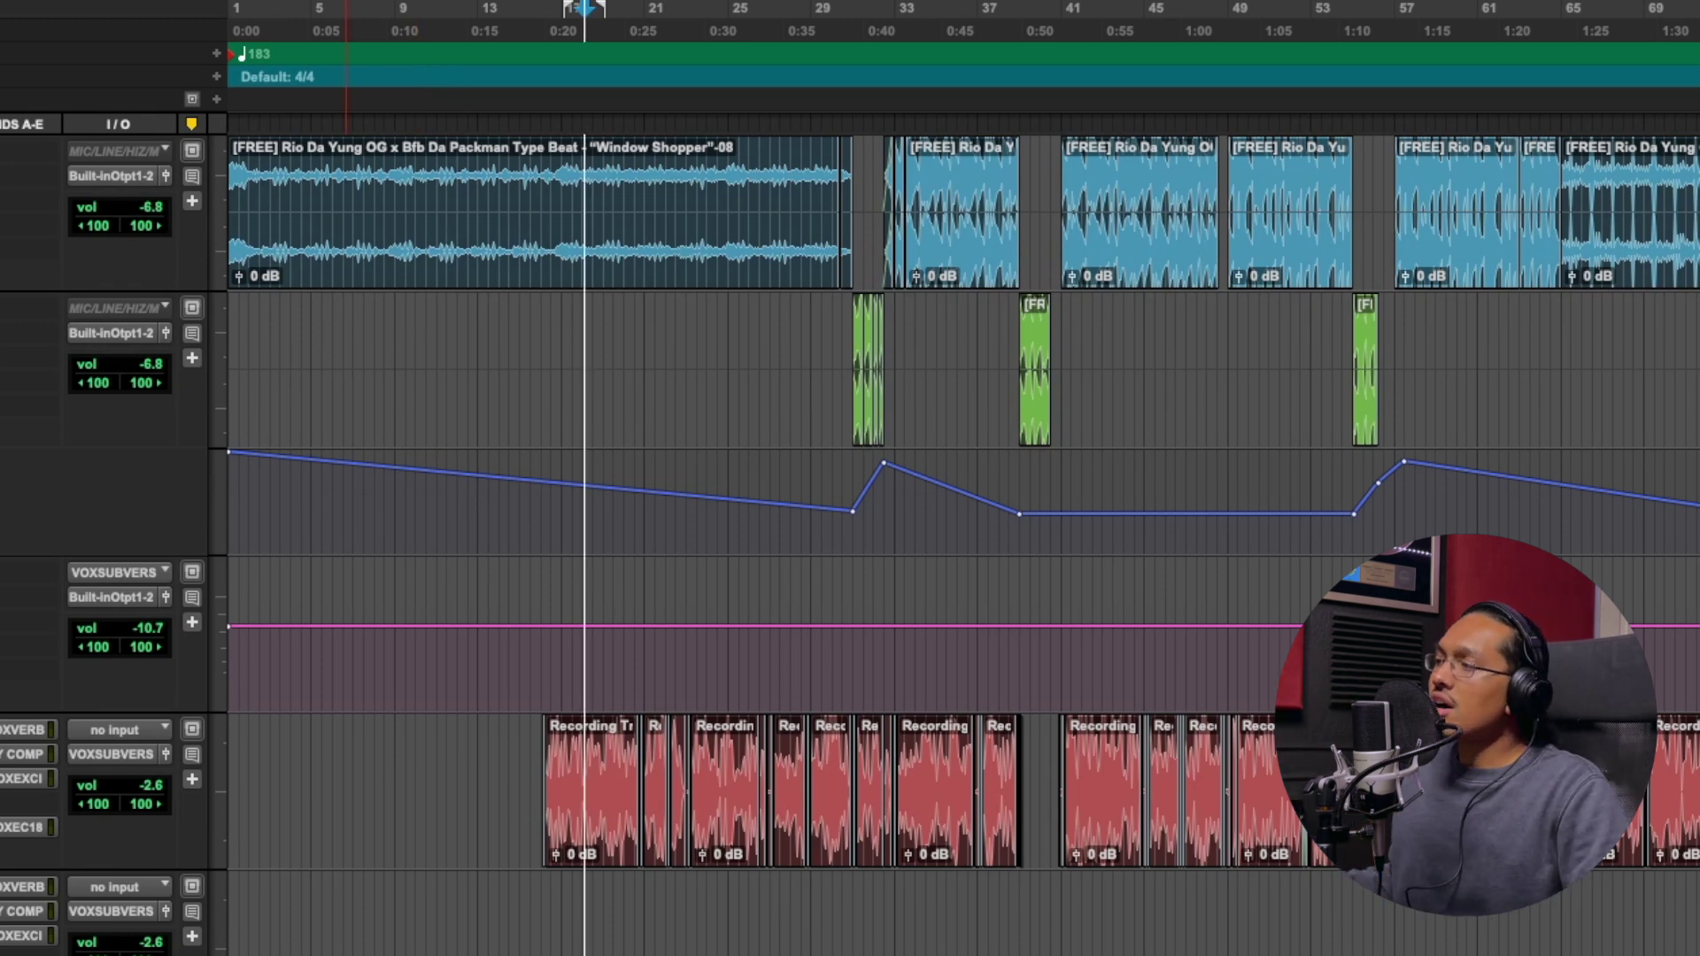
click(169, 379)
drag(148, 423, 153, 429)
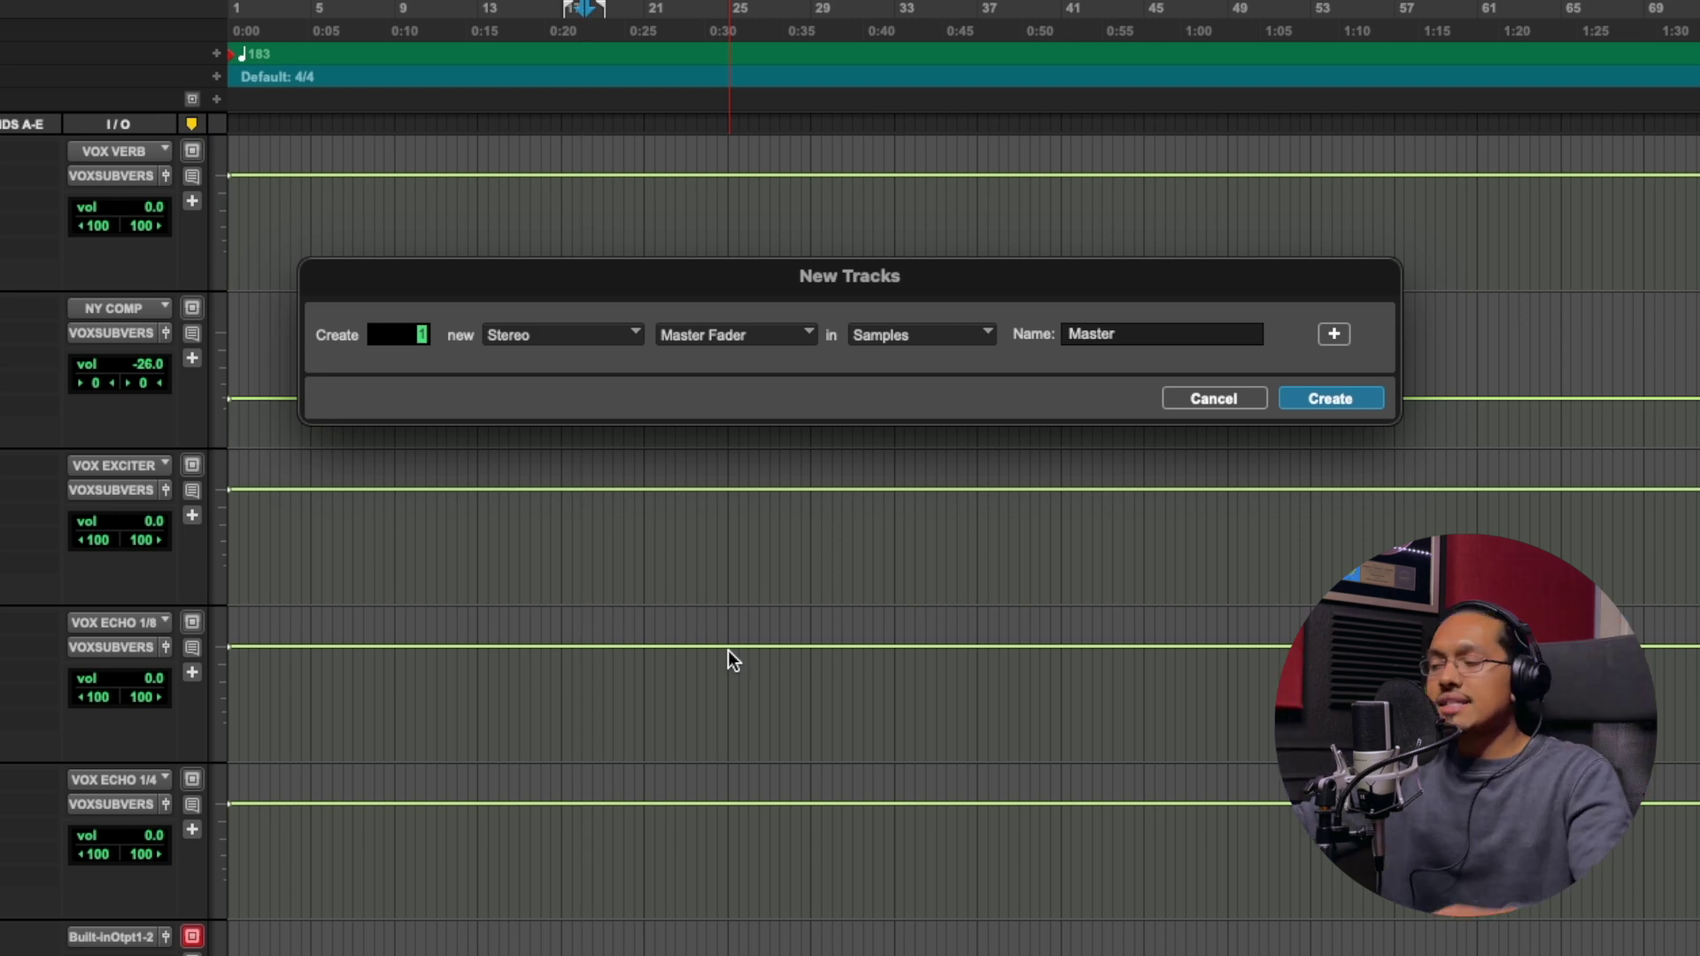
Cancel the stereo Master Fader track setup and play the session with the FabFilter Pro-L 2 limiter on Master 1 open.
click(1194, 396)
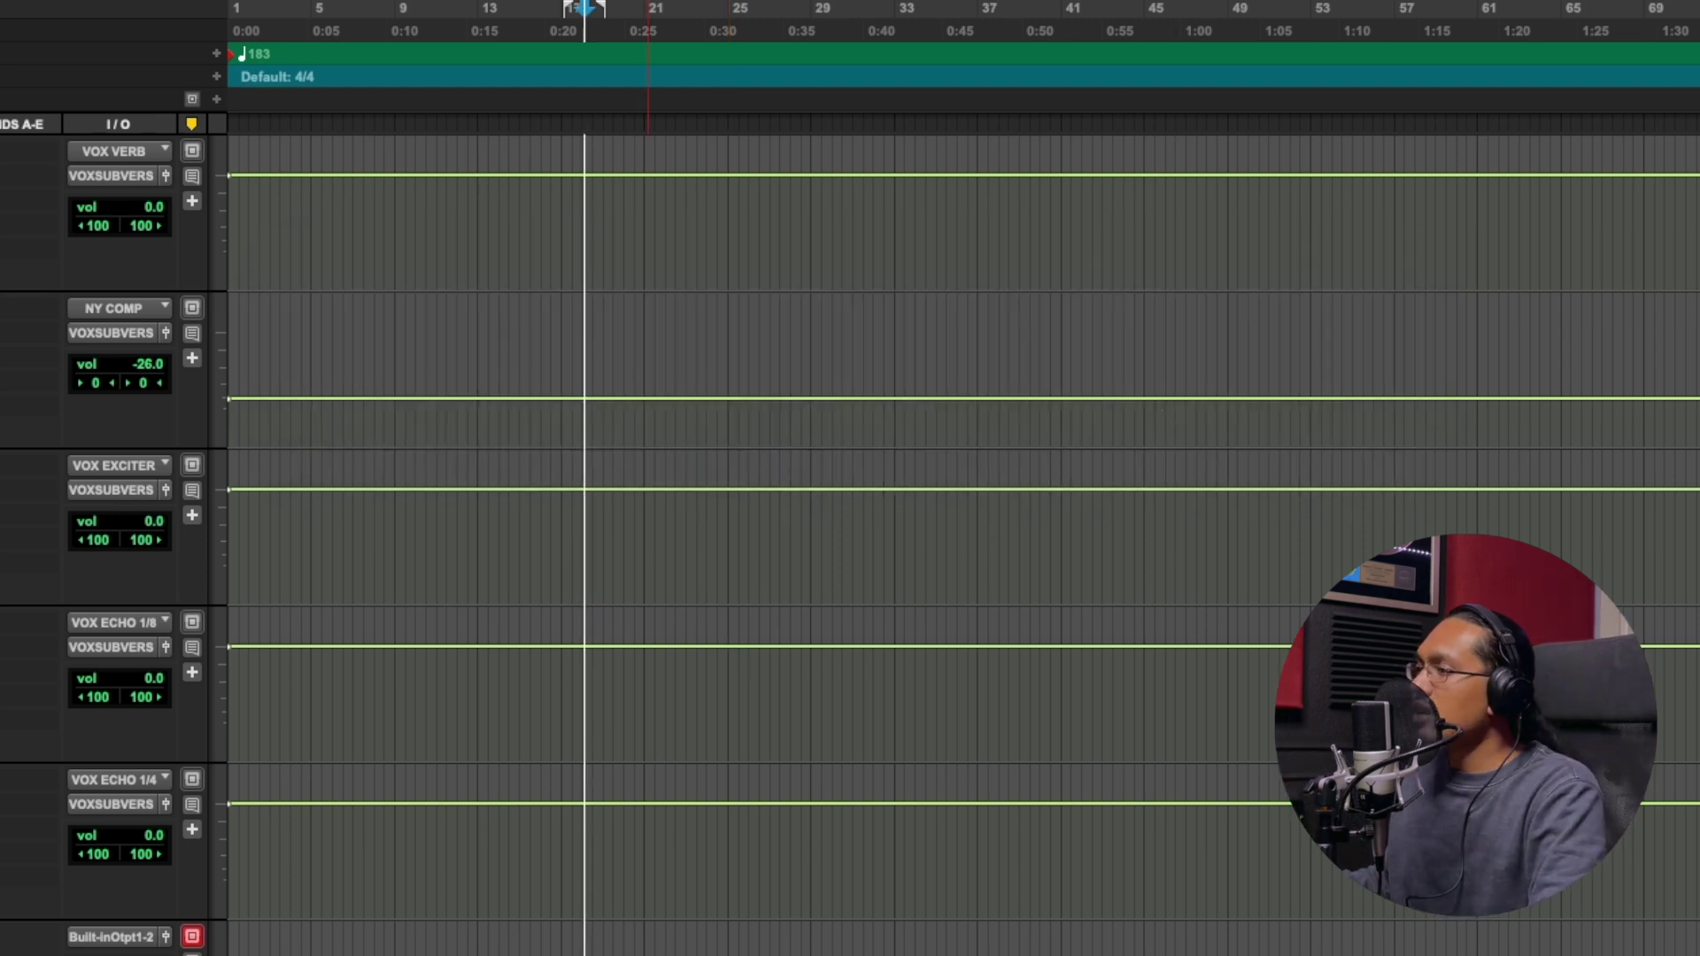
key(space)
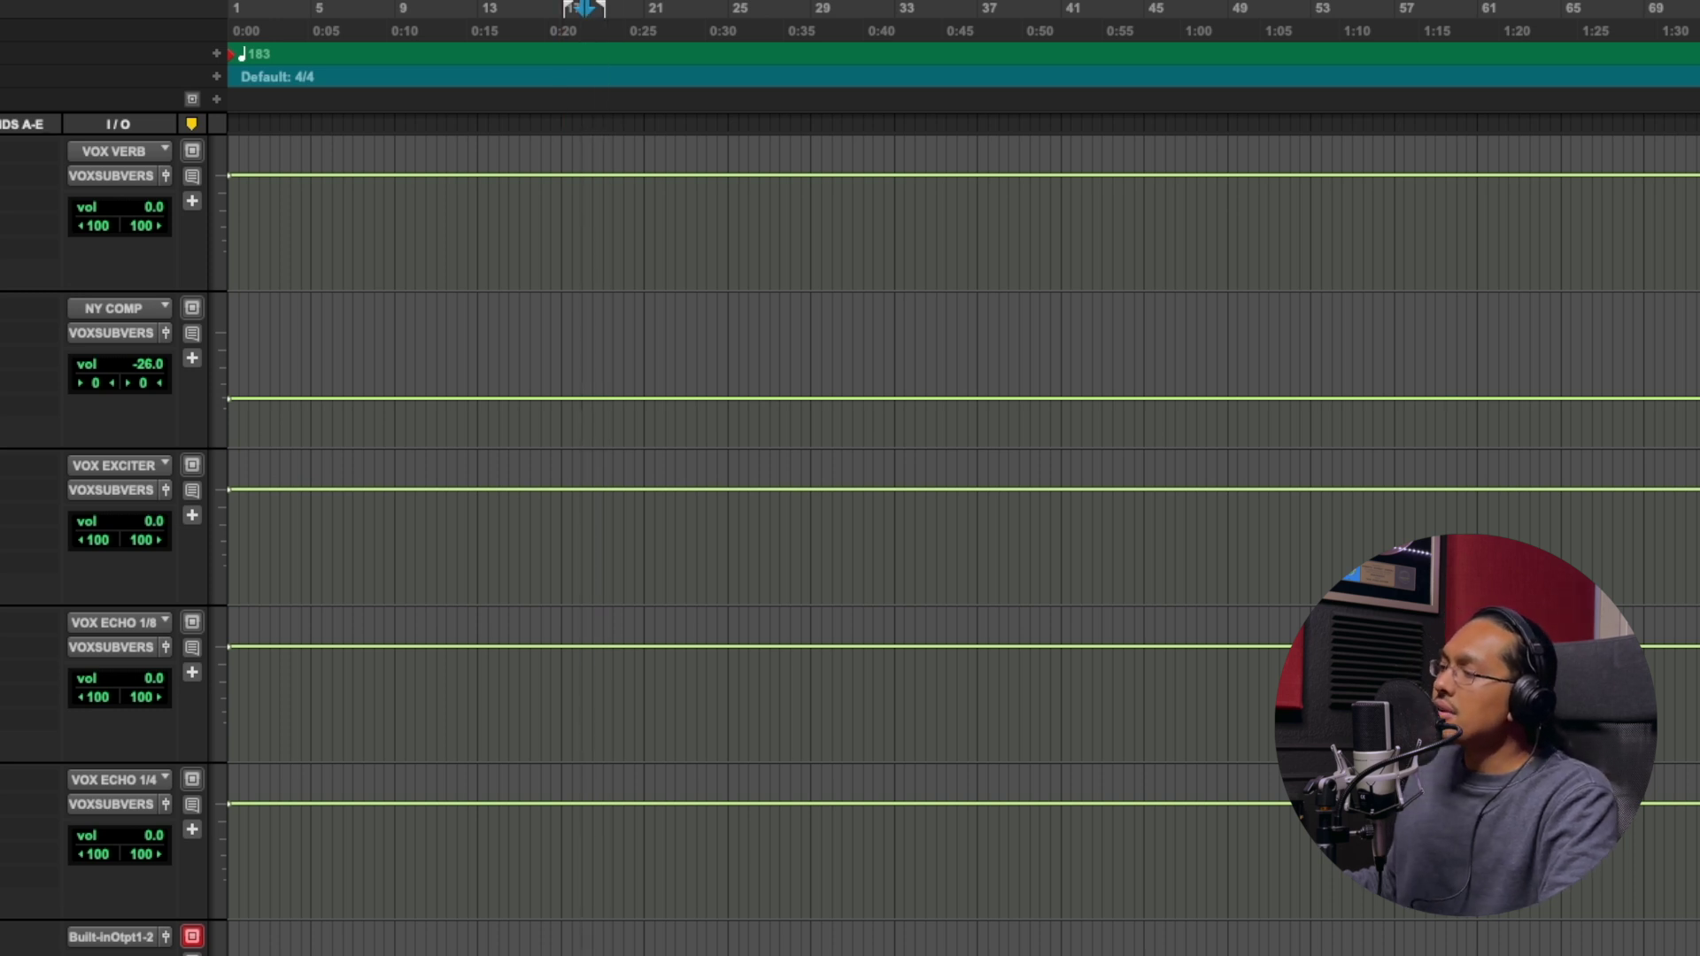
click(1, 940)
key(space)
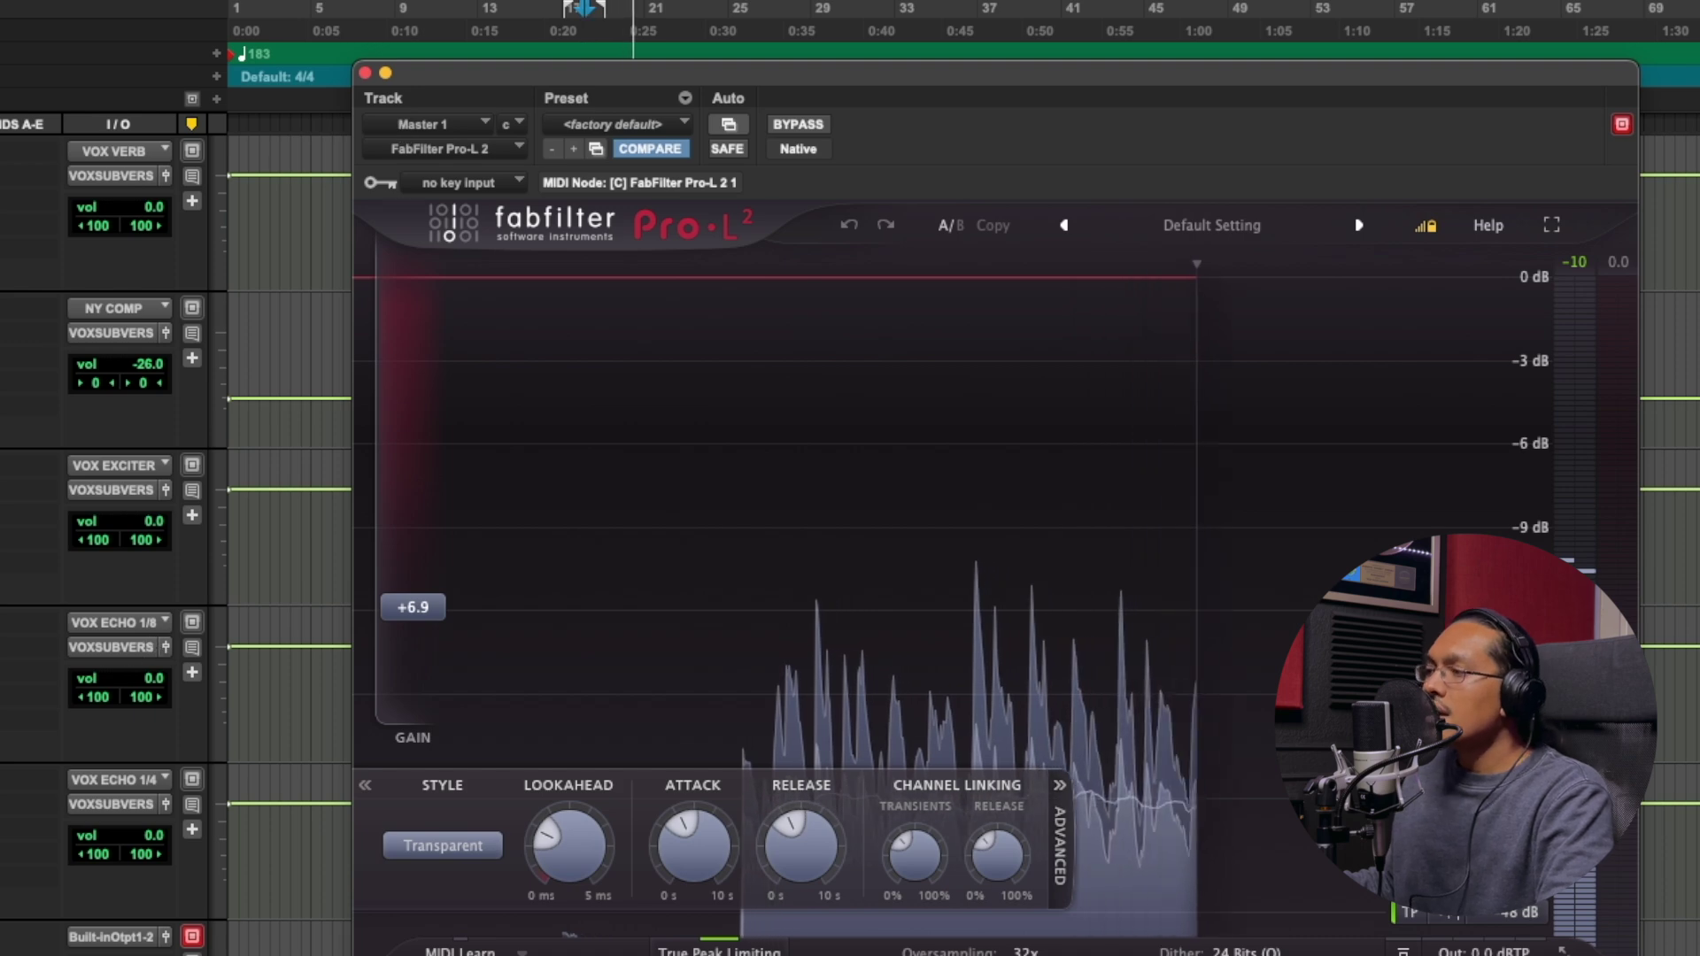
key(space)
Audition the session with the CLA MixDown plug-in on Master 1 open, and close the plug-in.
click(2, 953)
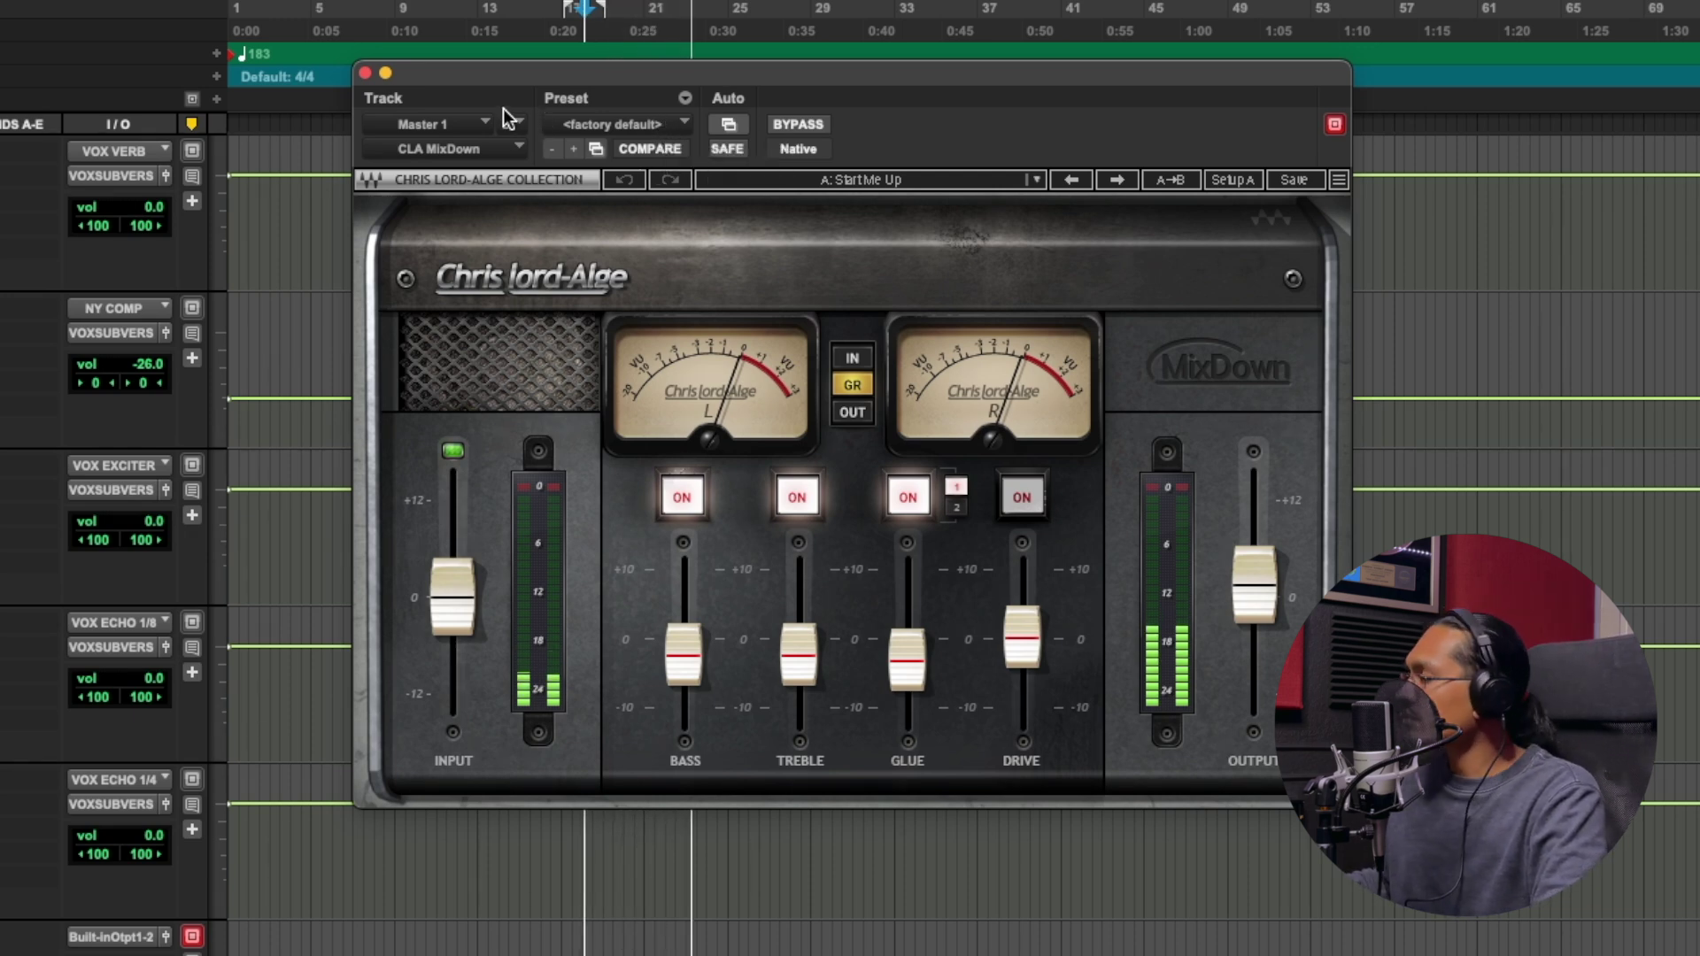
key(space)
click(365, 73)
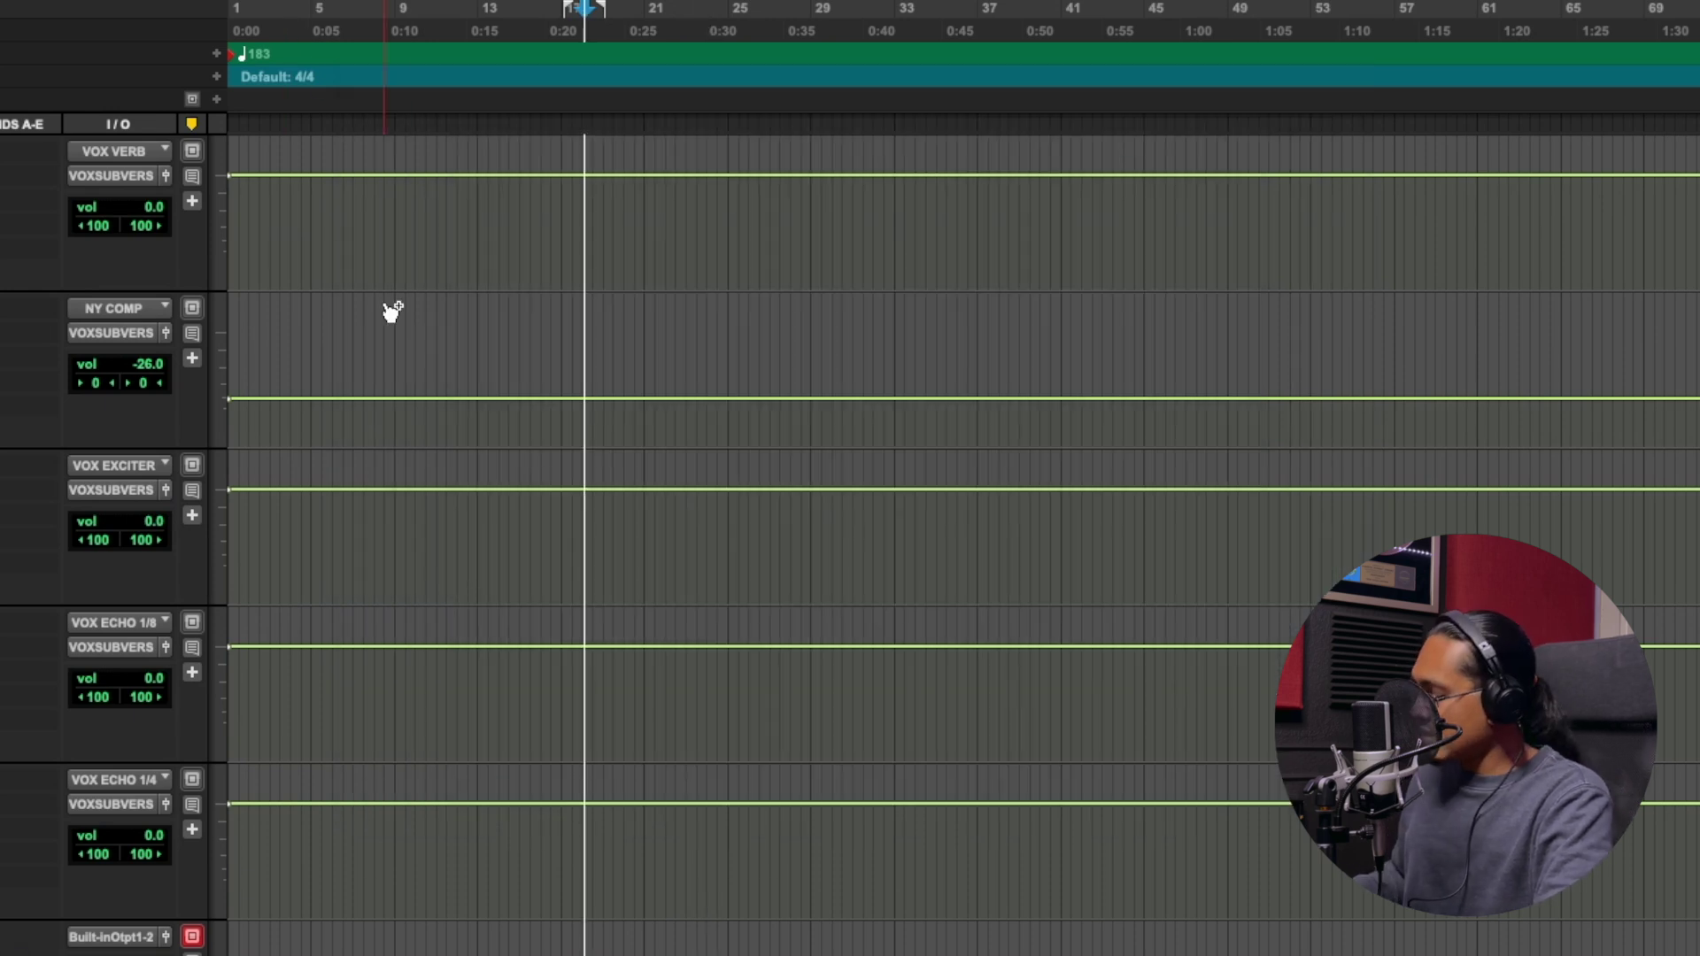
Start a new track setup and step its track type through Master Fader and MIDI Track to Instrument Track.
key(super+shift+n)
key(super+Down)
key(super+Down)
key(super+Down)
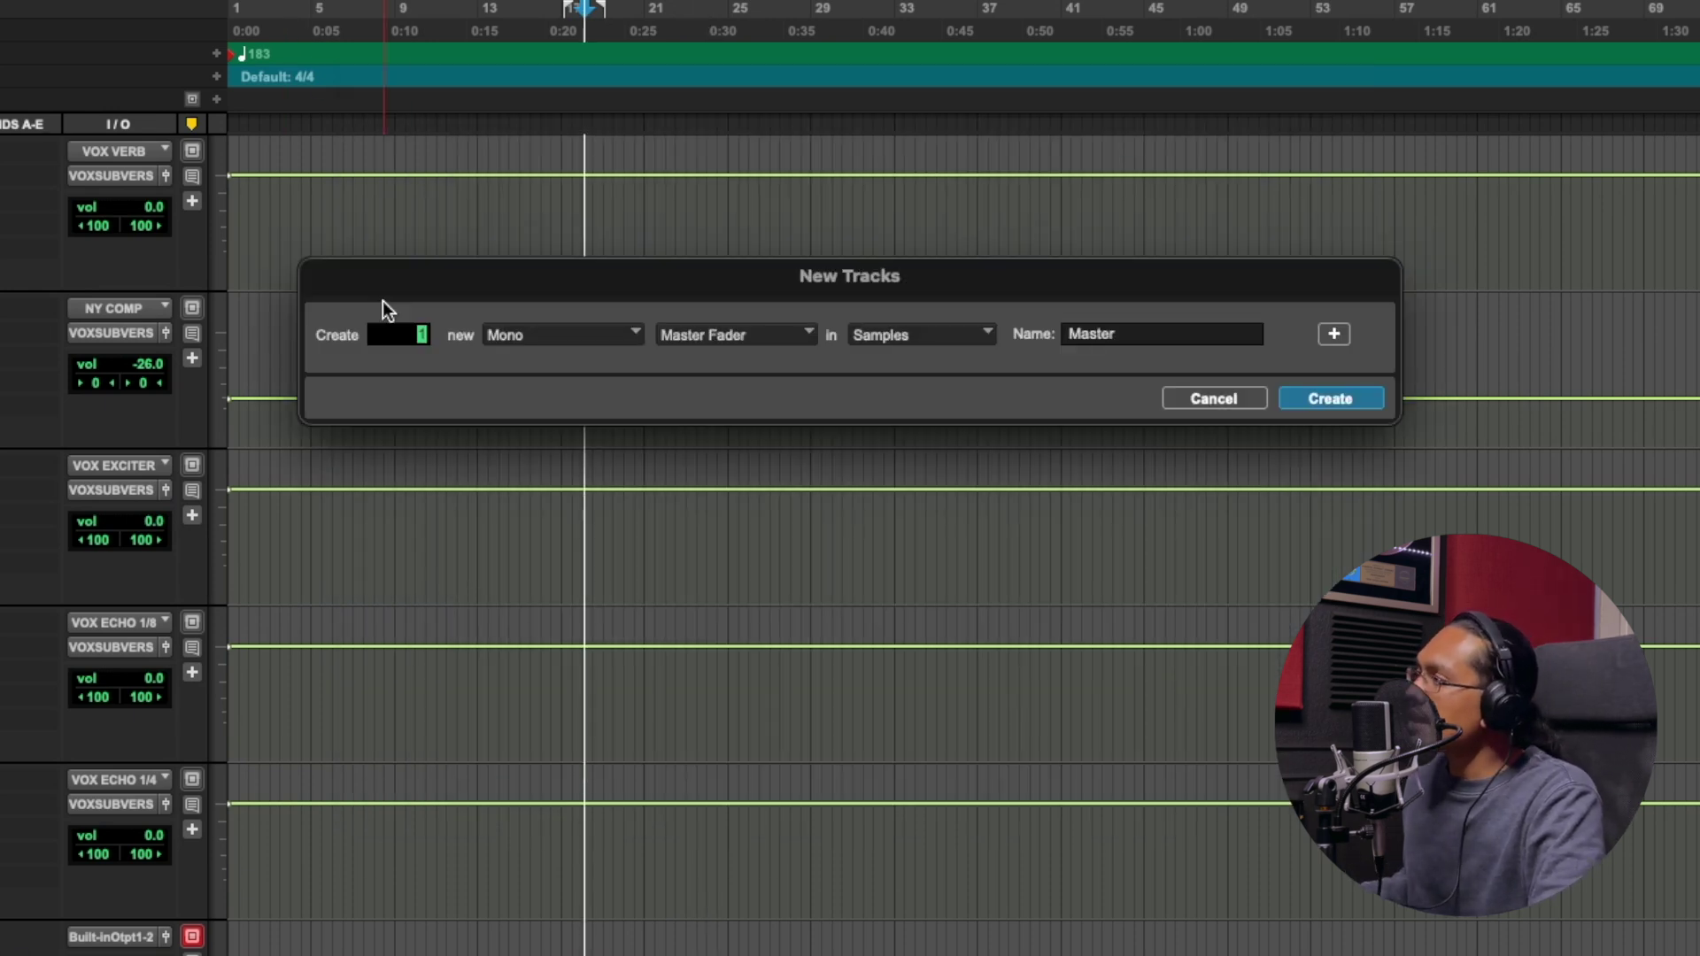
key(super+Down)
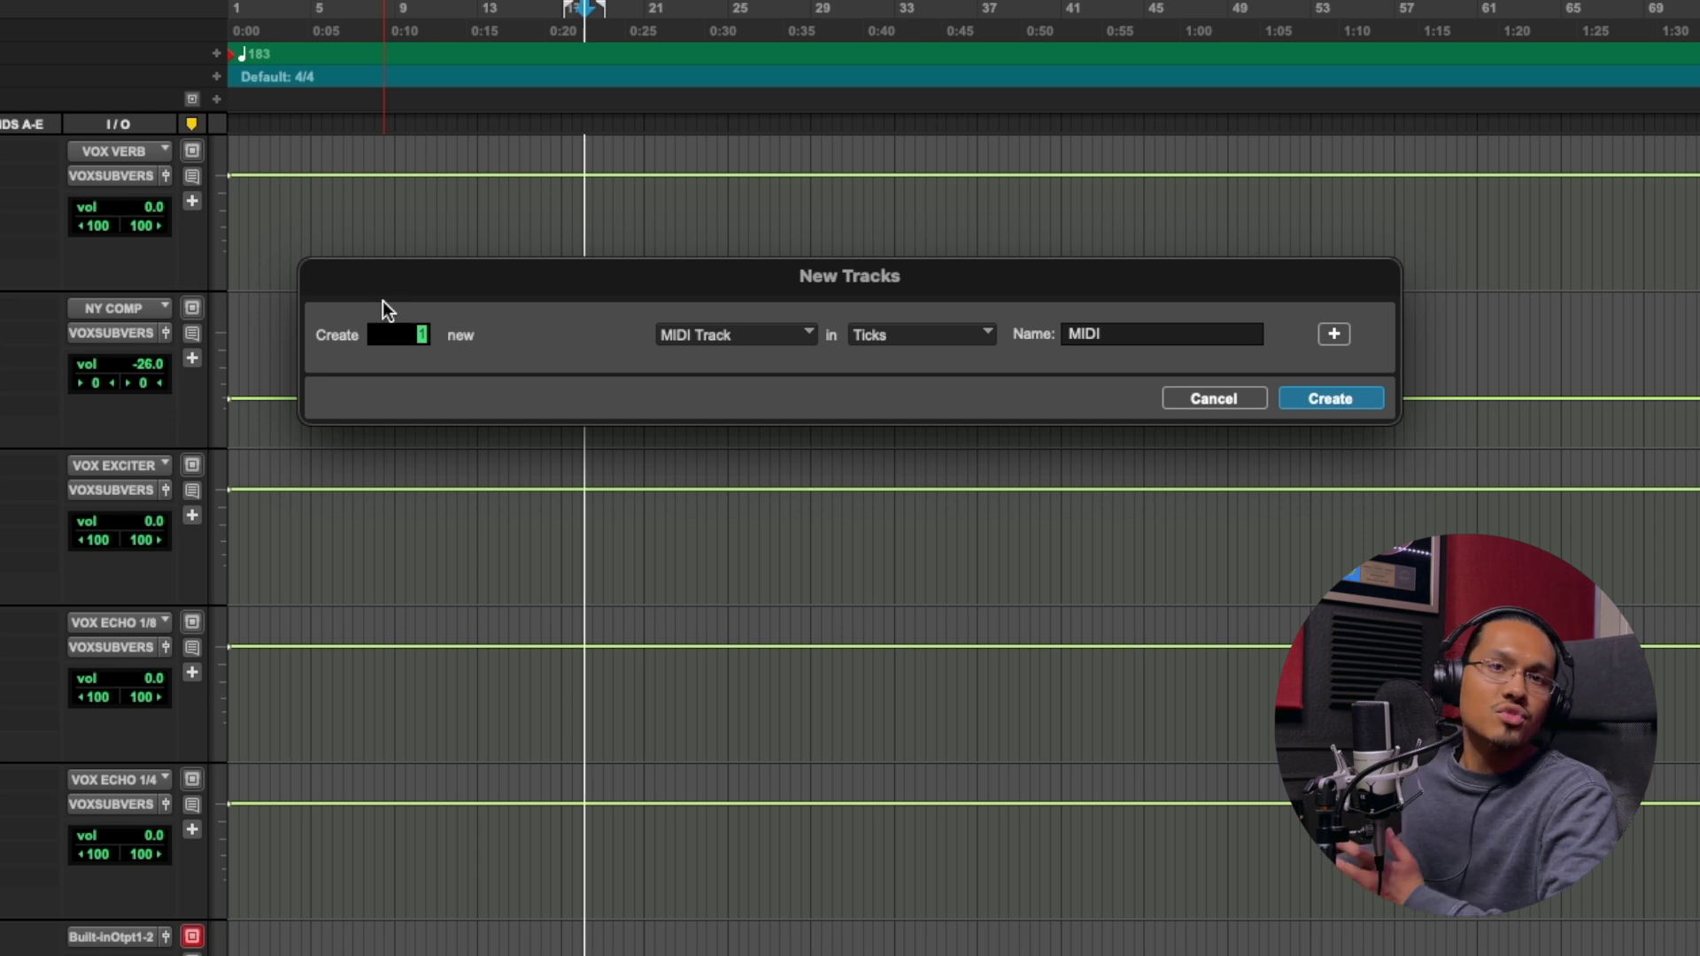
key(super+Down)
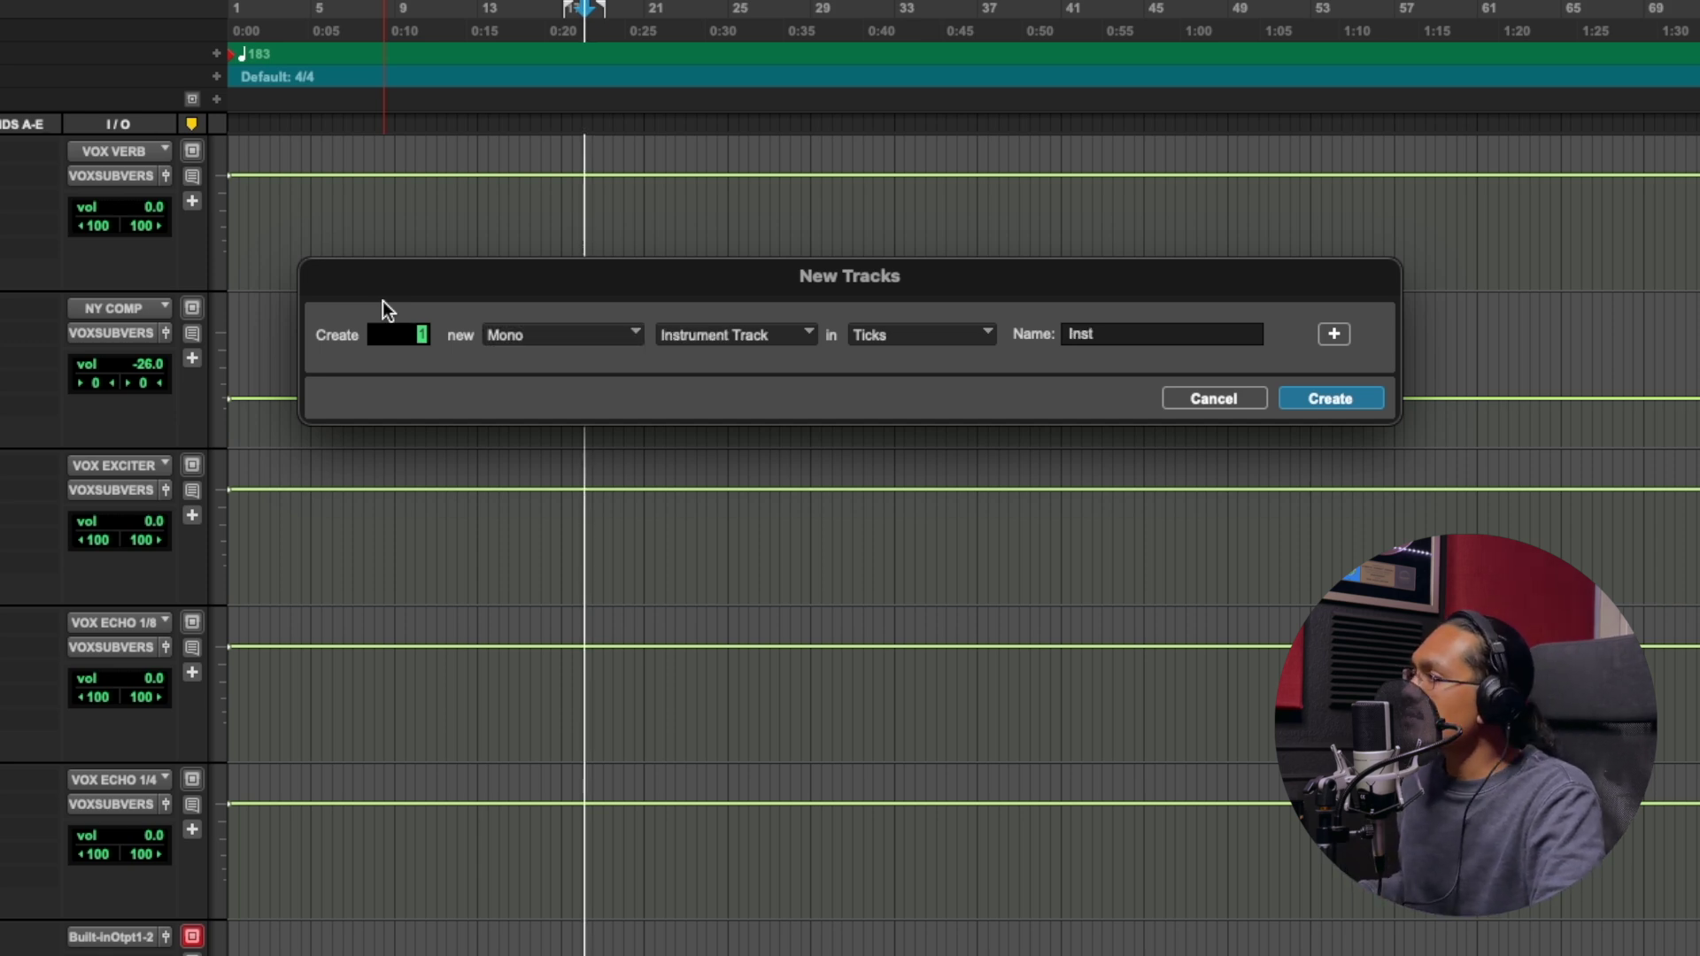